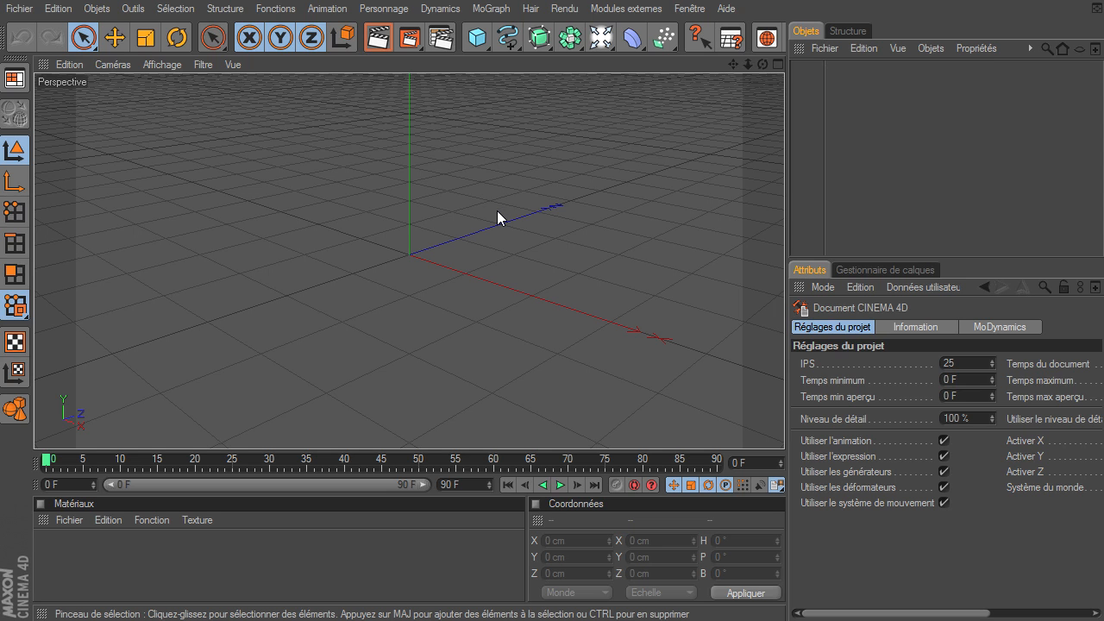
Add a cube and flatten it along Y to about 65 cm high
{"action": "left_click", "coordinate": [477, 37]}
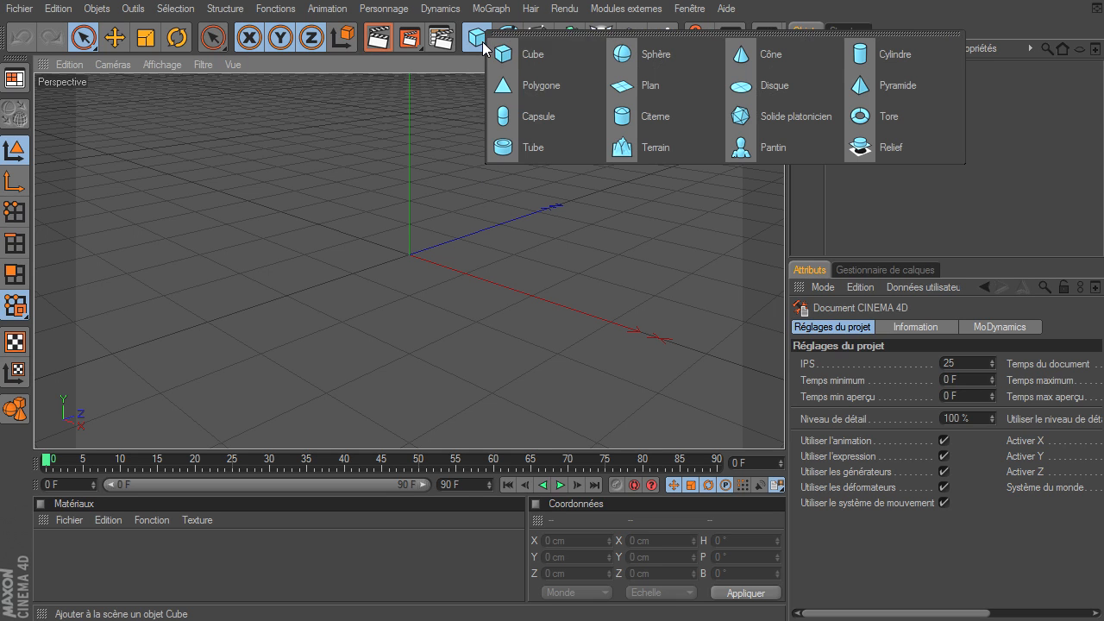
{"action": "left_click", "coordinate": [527, 54]}
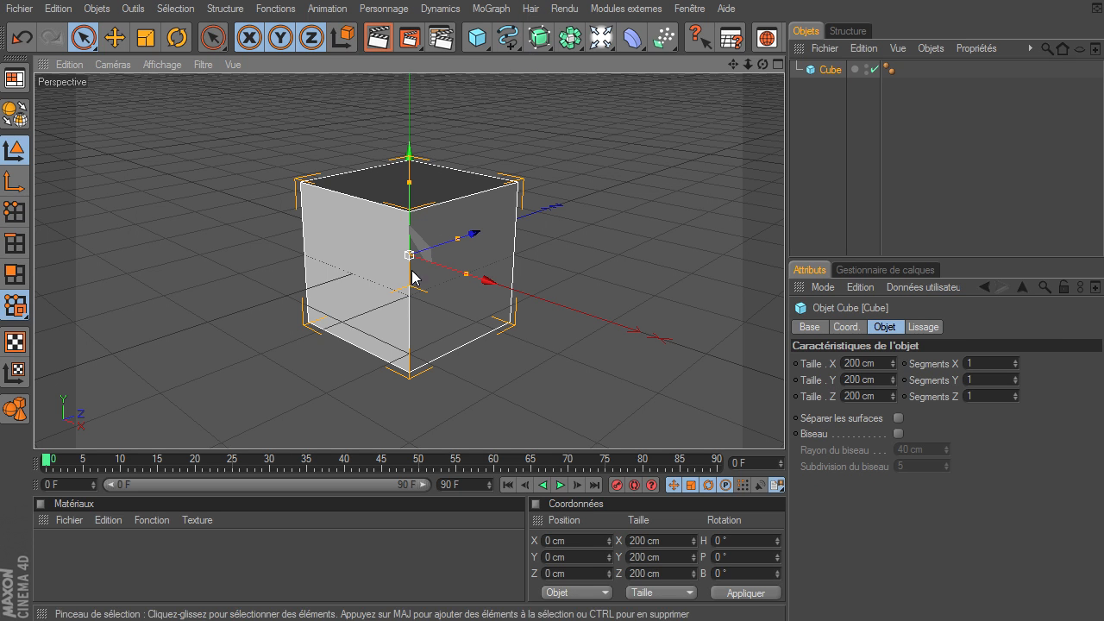
{"action": "left_click_drag", "start_coordinate": [410, 182], "coordinate": [784, 427]}
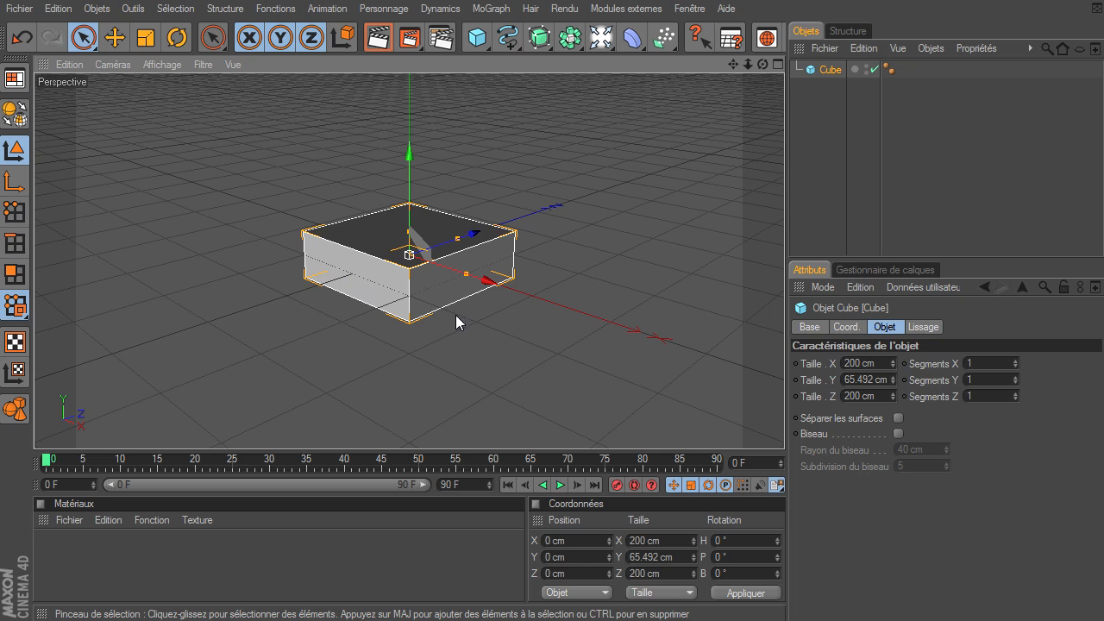
Enlarge the slab to about 288 cm in X and 281 cm in Z, with 3 X segments and 4 Z segments
{"action": "left_click", "coordinate": [1016, 361]}
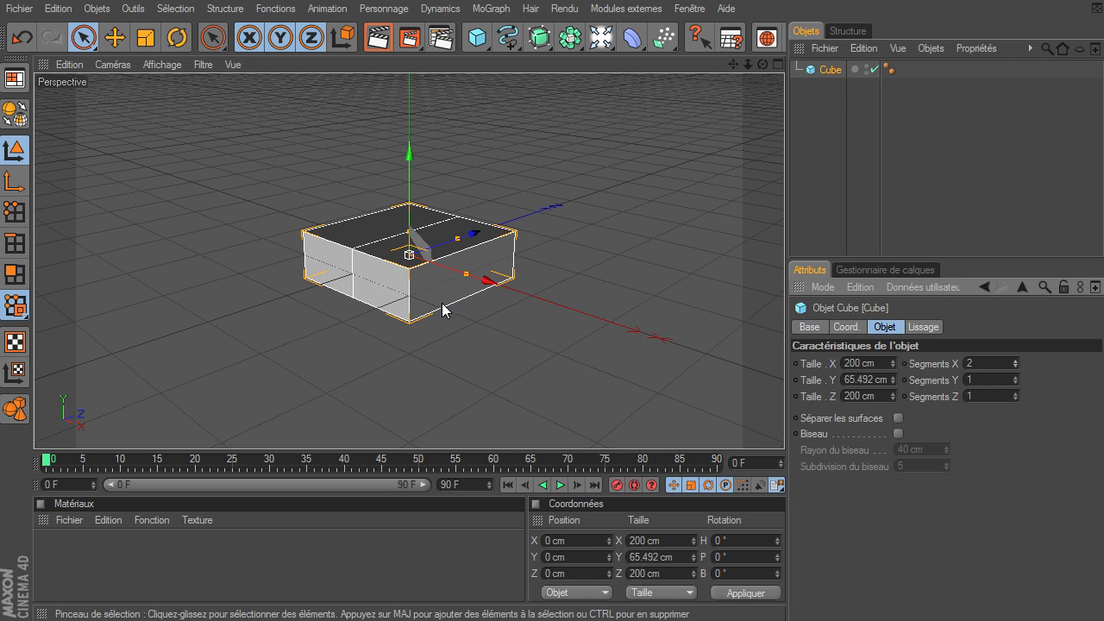
{"action": "left_click", "coordinate": [1015, 392]}
{"action": "left_click", "coordinate": [1015, 392]}
{"action": "left_click", "coordinate": [1015, 392]}
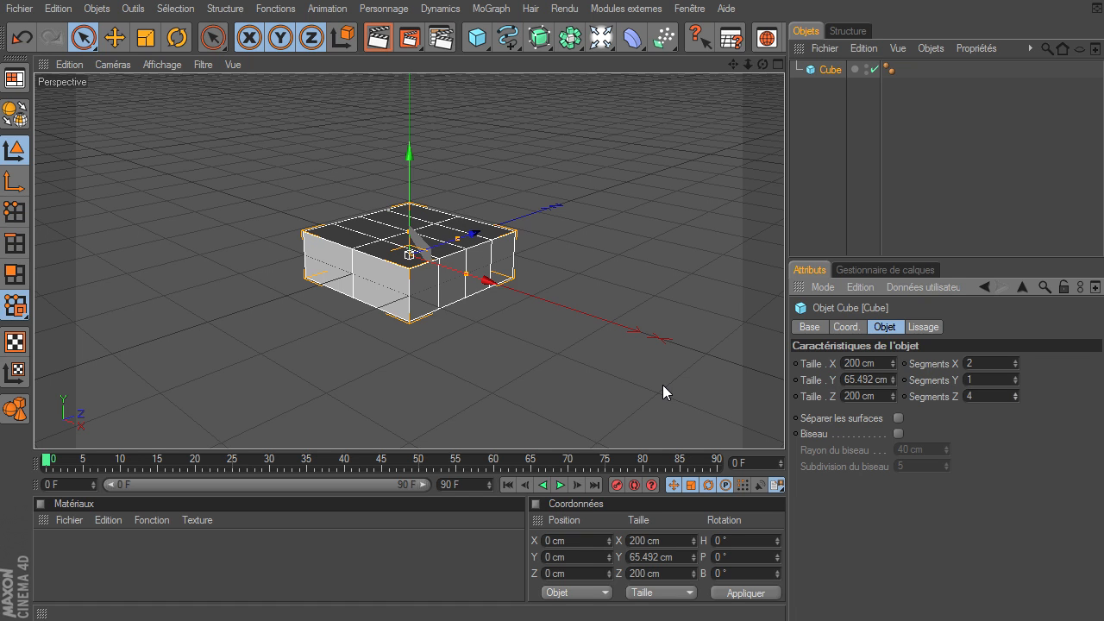
{"action": "left_click_drag", "start_coordinate": [452, 251], "coordinate": [493, 283]}
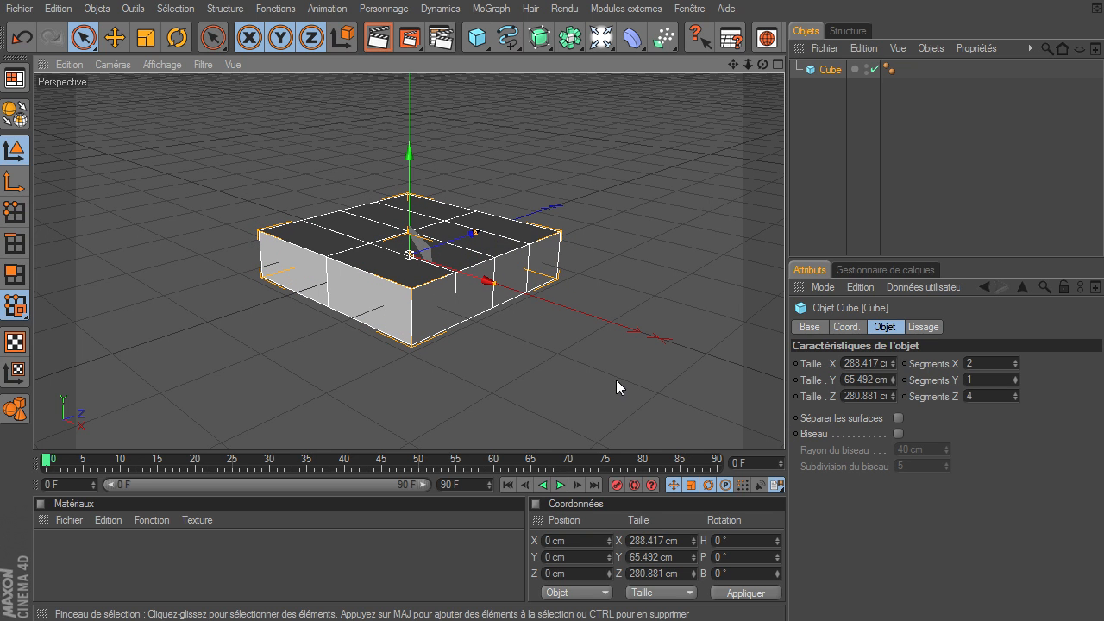
{"action": "left_click", "coordinate": [1015, 361]}
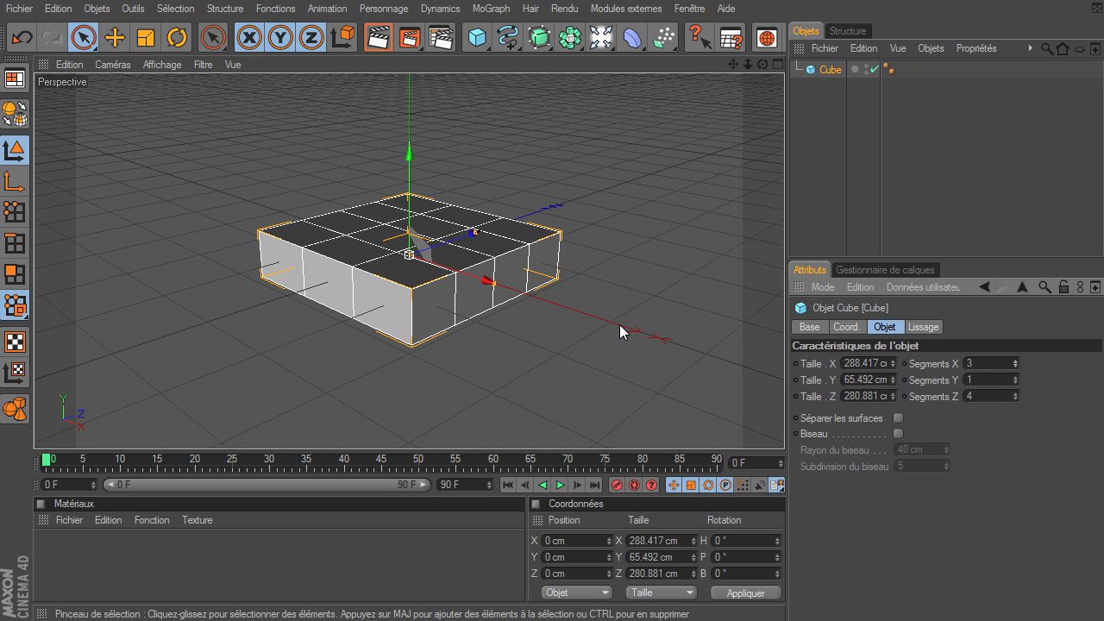
Convert the slab to an editable polygon object and switch to point mode
{"action": "left_click_drag", "start_coordinate": [762, 64], "coordinate": [785, 436]}
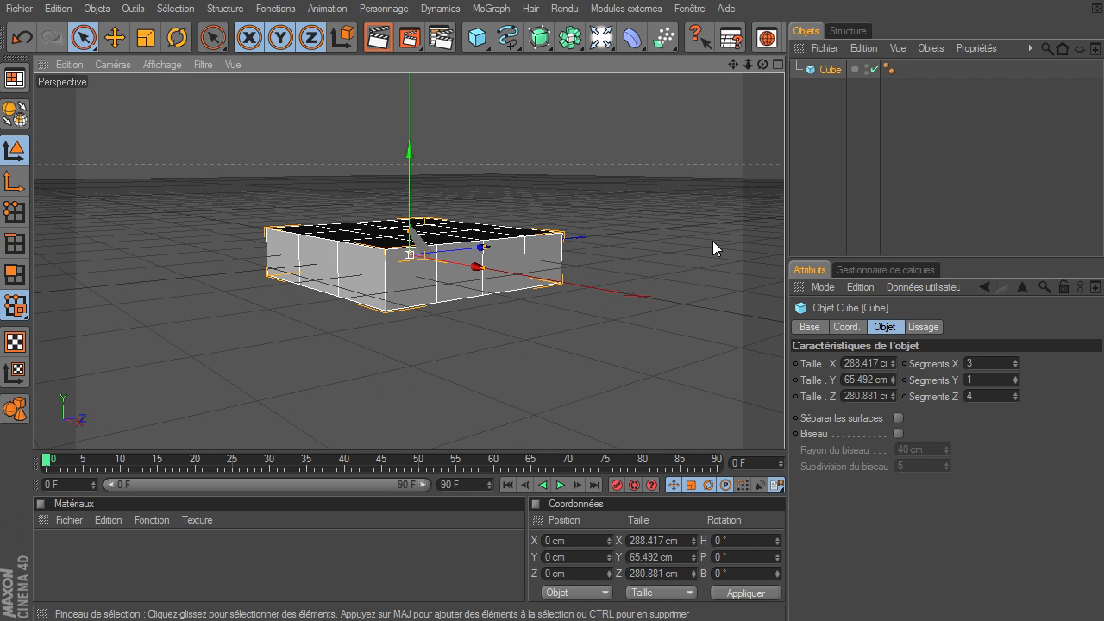
{"action": "left_click", "coordinate": [16, 117]}
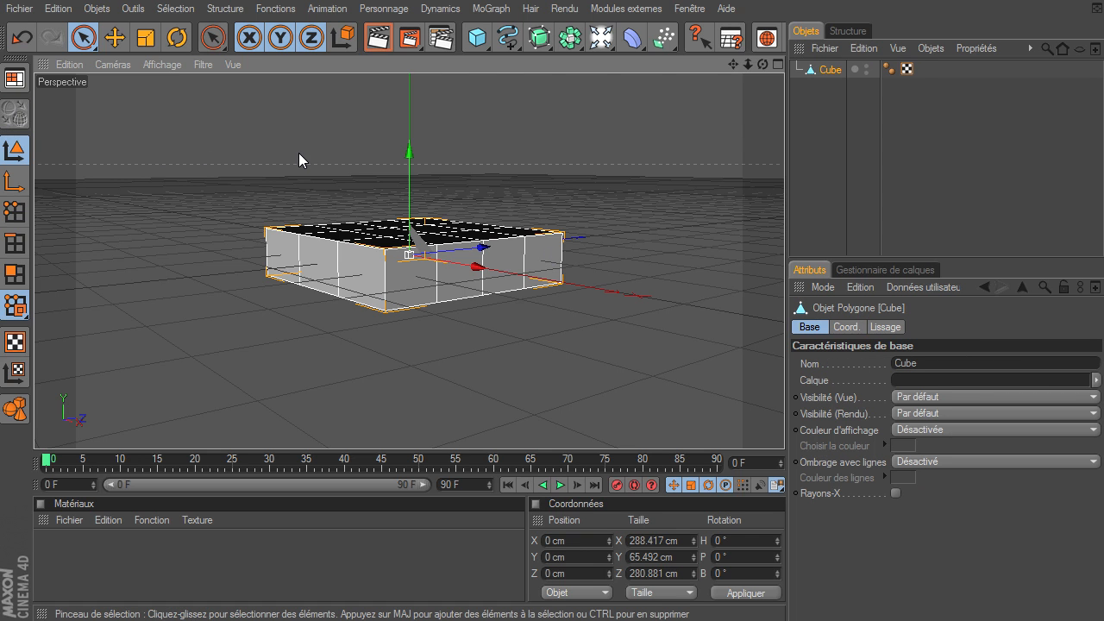
{"action": "left_click", "coordinate": [15, 275]}
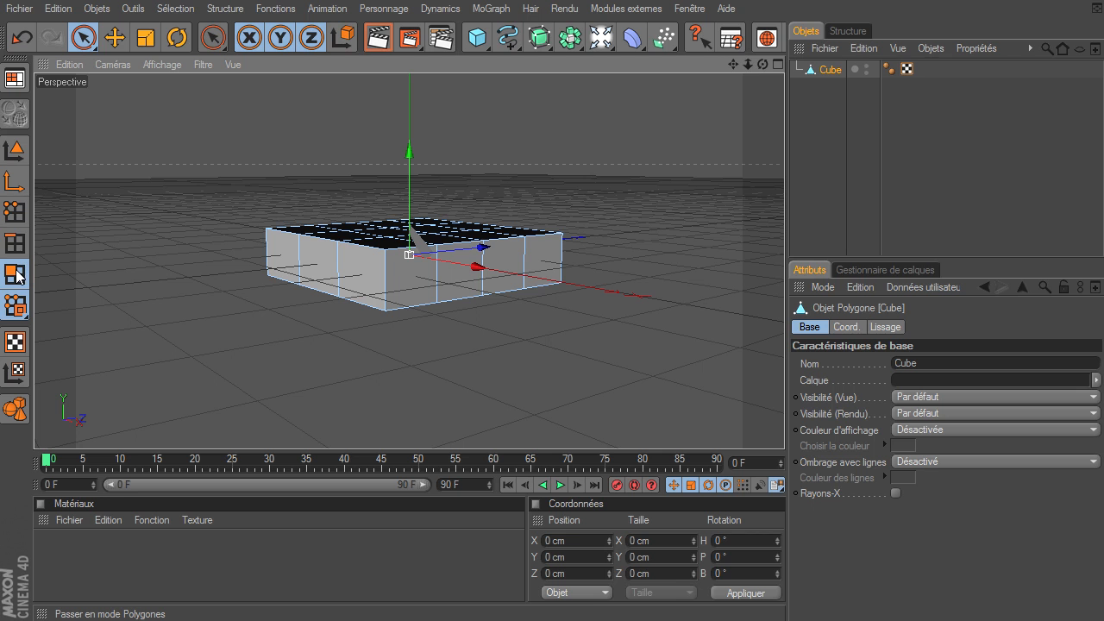
{"action": "left_click", "coordinate": [15, 213]}
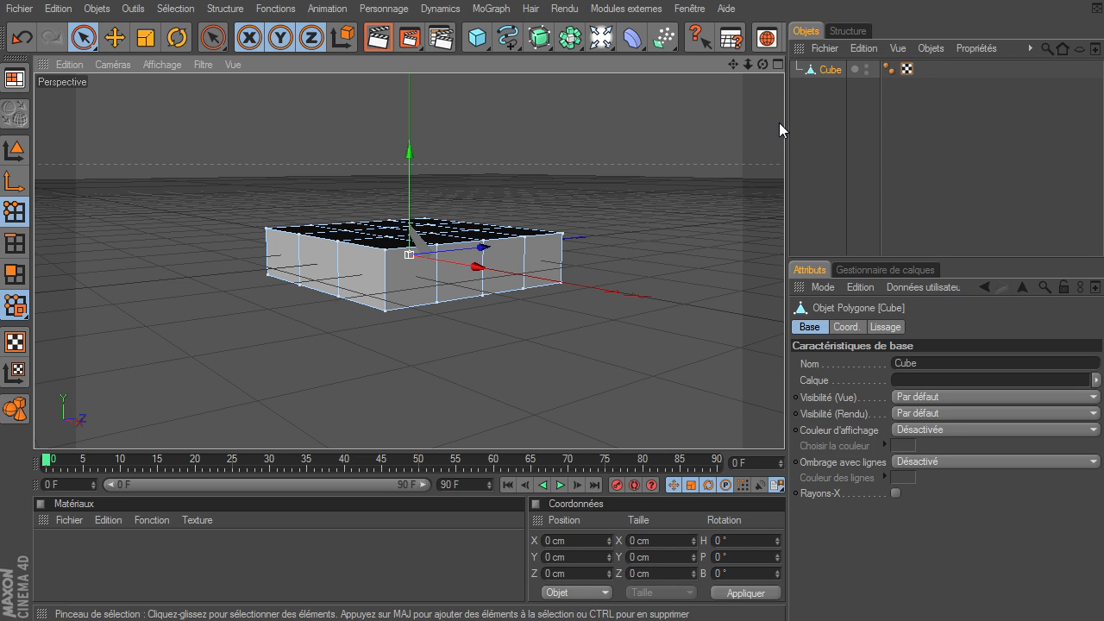
Reposition the vertical point pairs along the slab's four-segment side into a curved outline, placing the far end pair at about X 131.6 cm
{"action": "left_click_drag", "start_coordinate": [762, 65], "coordinate": [784, 427]}
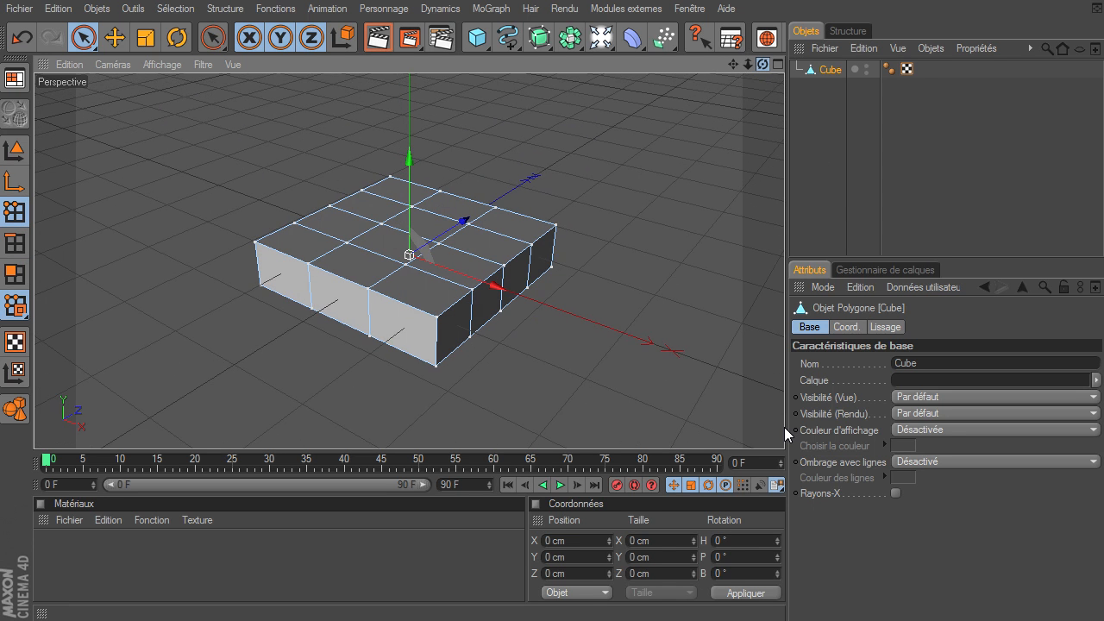
{"action": "left_click_drag", "start_coordinate": [83, 38], "coordinate": [107, 54]}
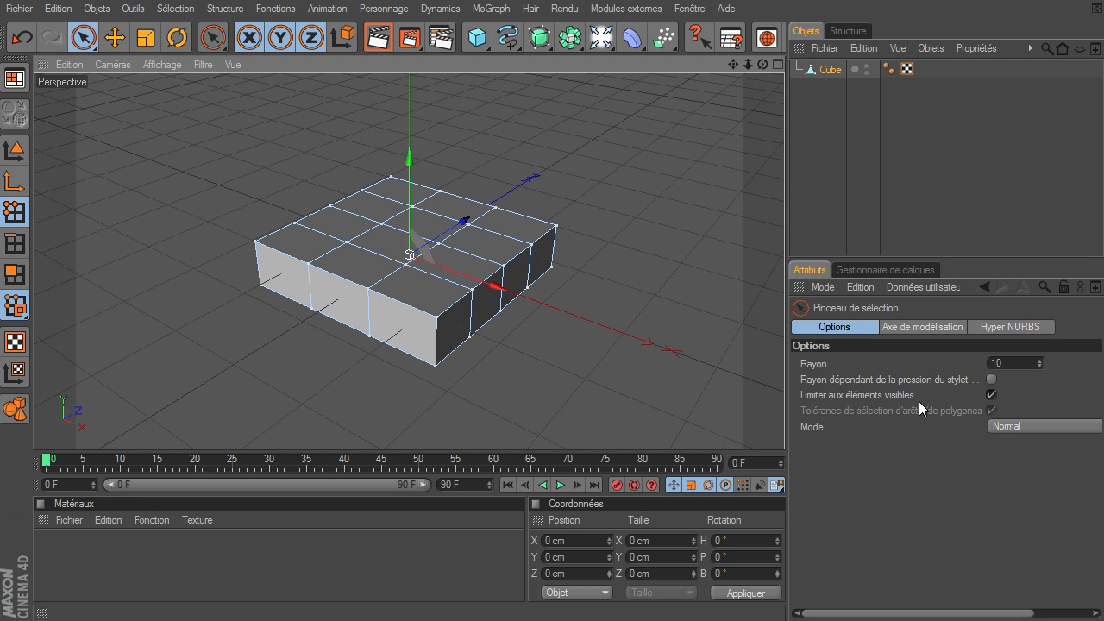
{"action": "left_click", "coordinate": [437, 343]}
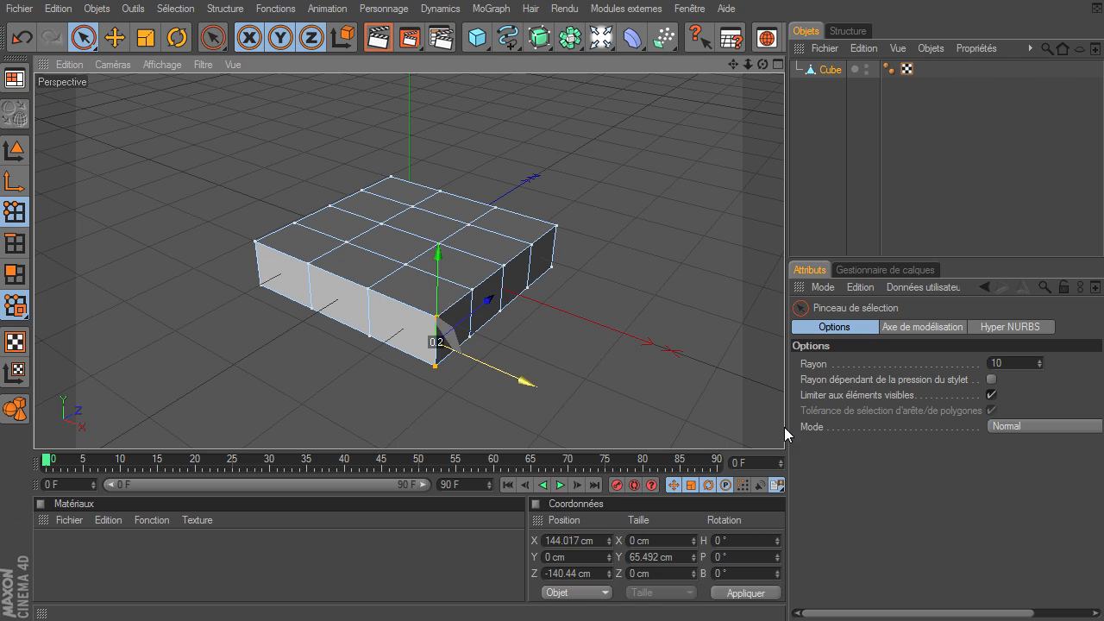
{"action": "left_click_drag", "start_coordinate": [504, 371], "coordinate": [489, 367]}
{"action": "mouse_move", "coordinate": [502, 261]}
{"action": "left_mouse_down"}
{"action": "mouse_move", "coordinate": [501, 326]}
{"action": "mouse_move", "coordinate": [575, 322]}
{"action": "left_mouse_up"}
{"action": "left_click_drag", "start_coordinate": [762, 68], "coordinate": [755, 75]}
{"action": "mouse_move", "coordinate": [566, 247]}
{"action": "left_mouse_down"}
{"action": "mouse_move", "coordinate": [557, 320]}
{"action": "mouse_move", "coordinate": [613, 339]}
{"action": "left_mouse_up"}
{"action": "mouse_move", "coordinate": [621, 247]}
{"action": "left_mouse_down"}
{"action": "mouse_move", "coordinate": [602, 311]}
{"action": "mouse_move", "coordinate": [635, 289]}
{"action": "mouse_move", "coordinate": [776, 430]}
{"action": "left_mouse_up"}
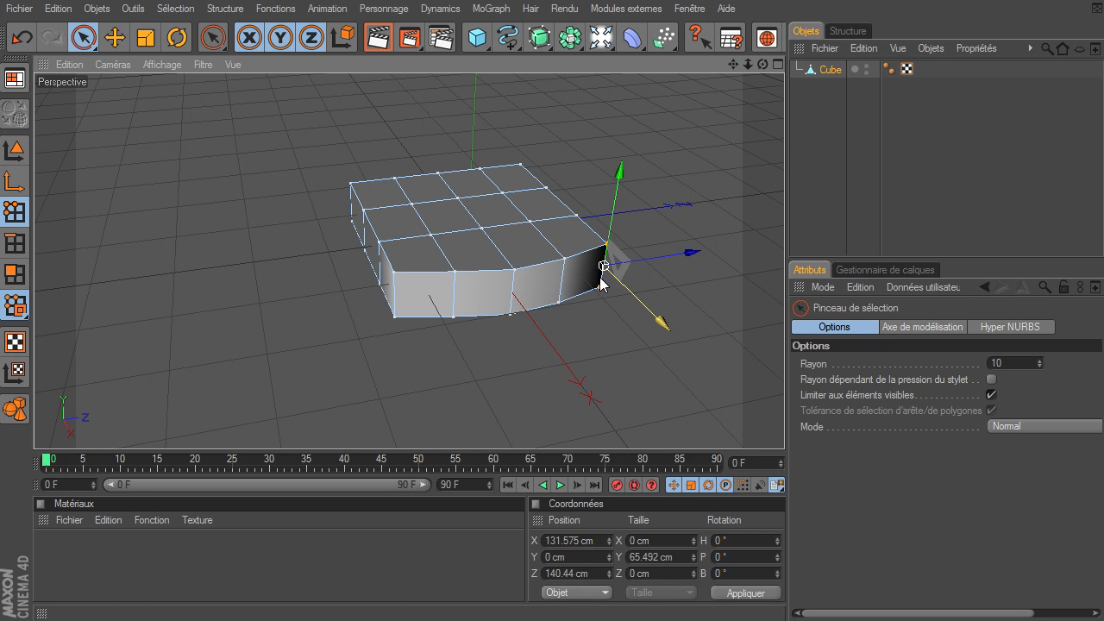
{"action": "left_click_drag", "start_coordinate": [762, 65], "coordinate": [784, 427]}
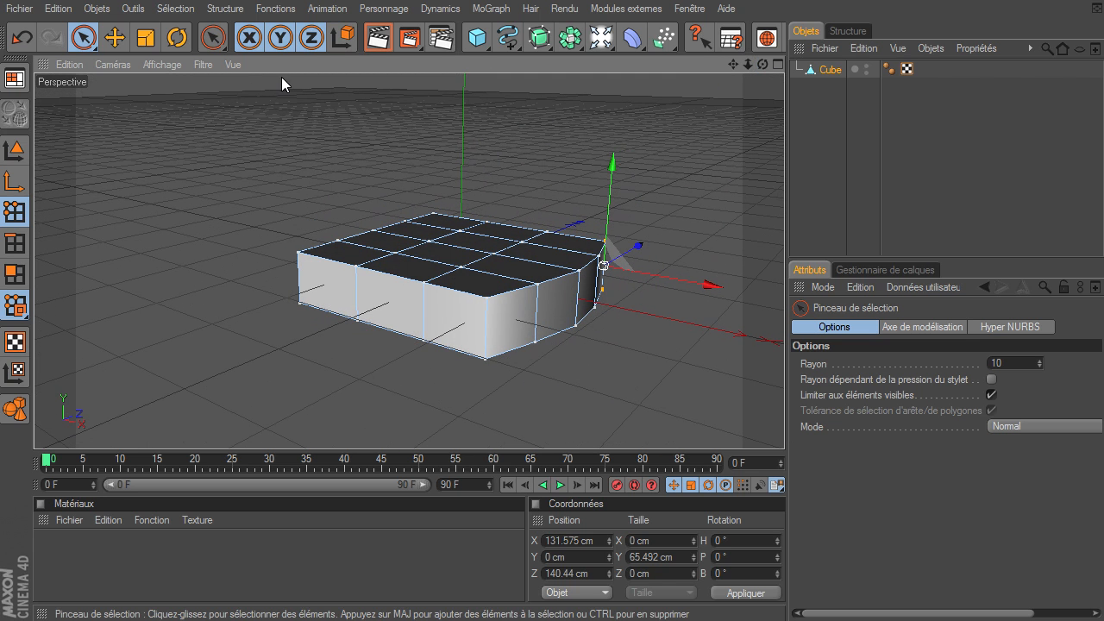
Select the four polygons of the curved side and extrude them separately by about 95 cm, with group preservation off
{"action": "left_click", "coordinate": [13, 274]}
{"action": "left_click_drag", "start_coordinate": [731, 65], "coordinate": [784, 427]}
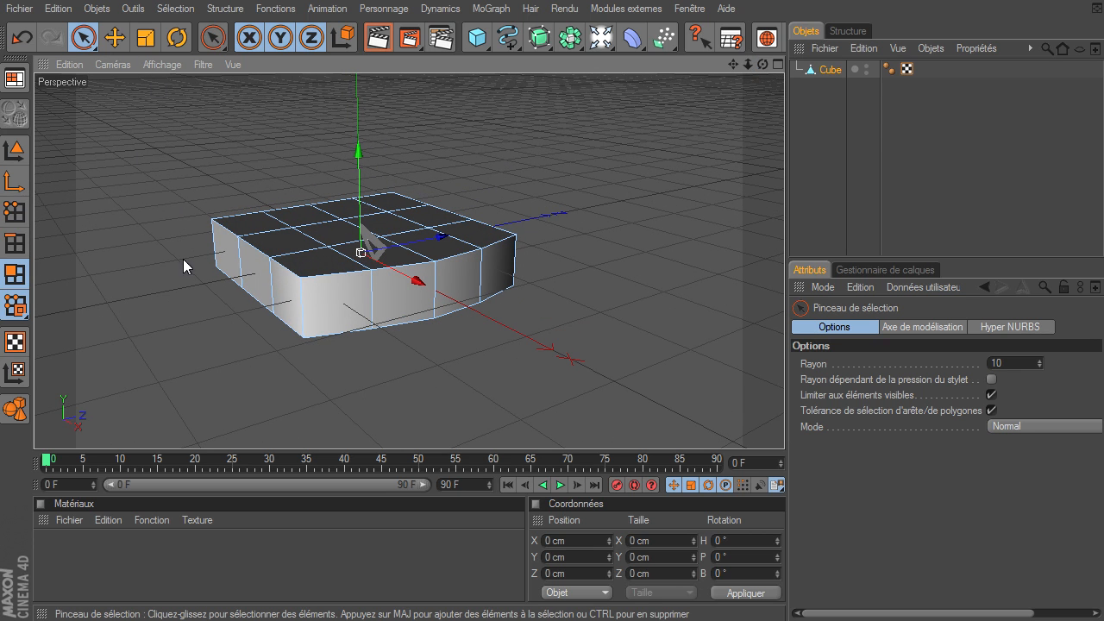
{"action": "left_click", "coordinate": [336, 305]}
{"action": "left_click", "coordinate": [410, 300], "text": "shift"}
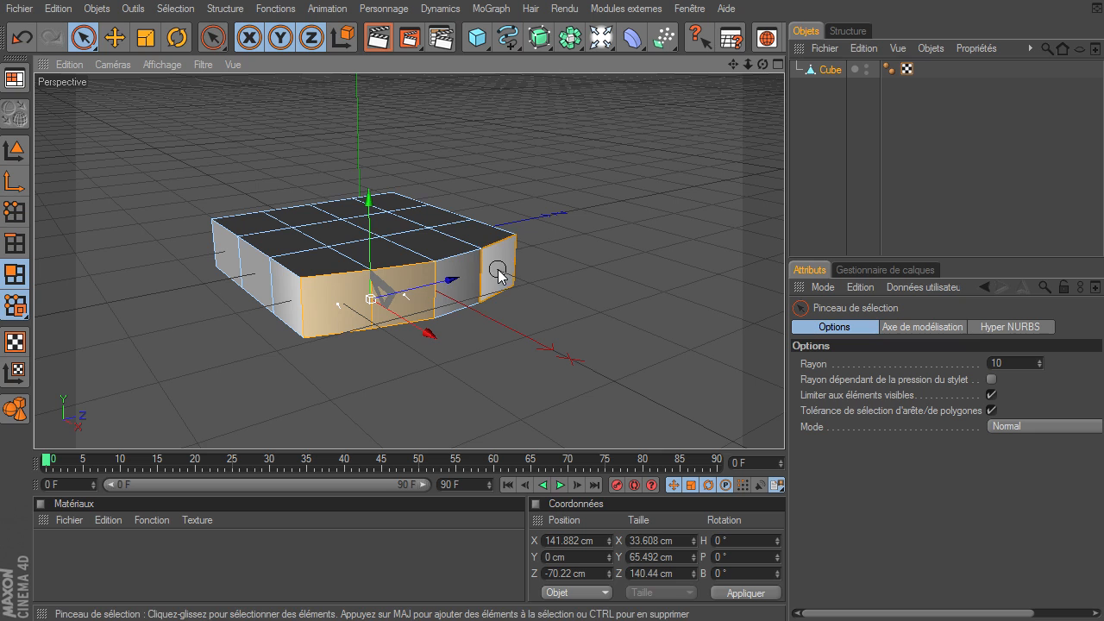
{"action": "left_click", "coordinate": [499, 275], "text": "shift"}
{"action": "left_click", "coordinate": [455, 272], "text": "shift"}
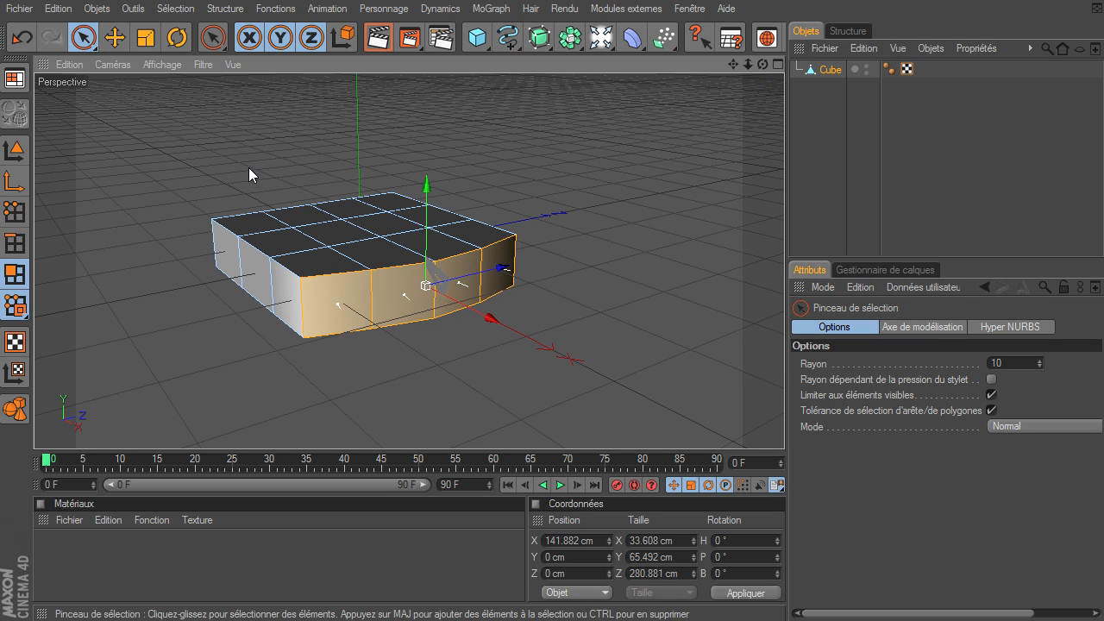
{"action": "left_click", "coordinate": [185, 10]}
{"action": "mouse_move", "coordinate": [226, 10]}
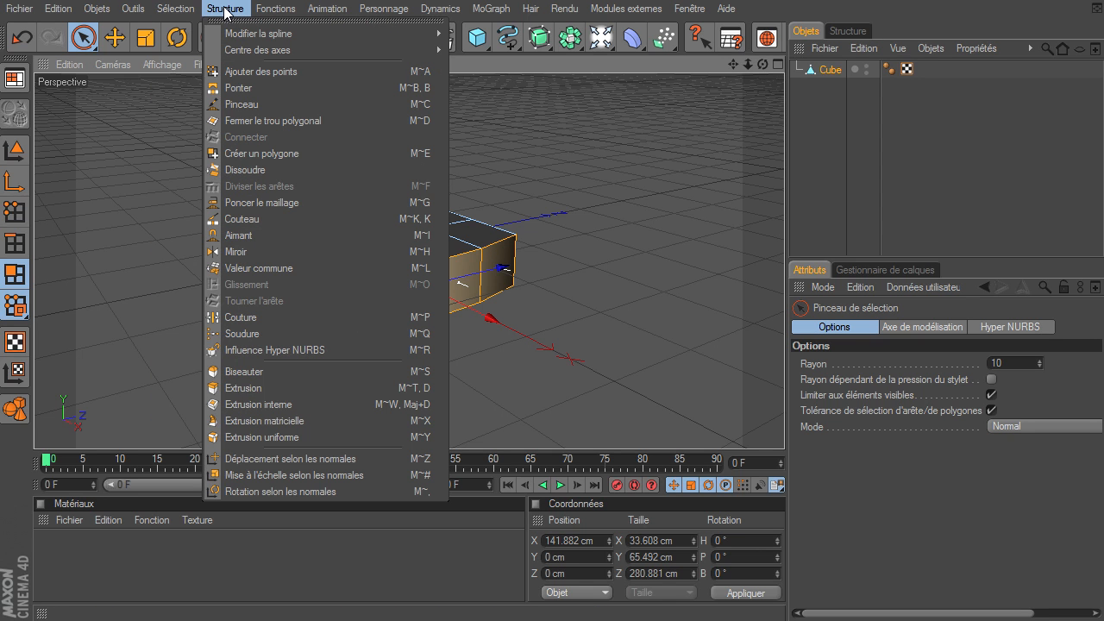
{"action": "left_click", "coordinate": [267, 390]}
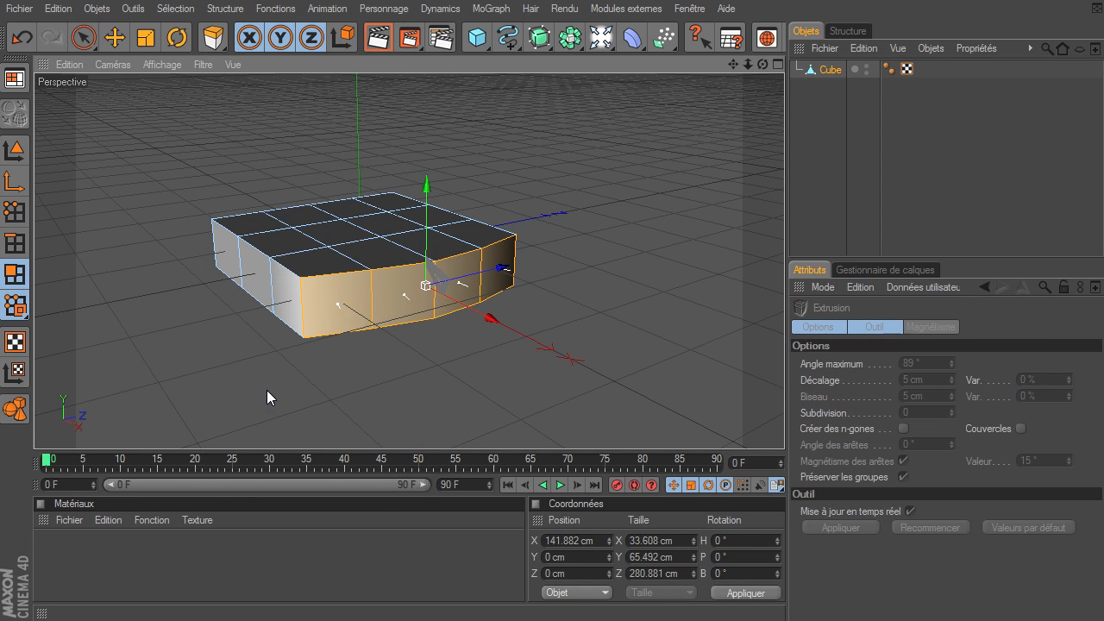
{"action": "left_click", "coordinate": [903, 476]}
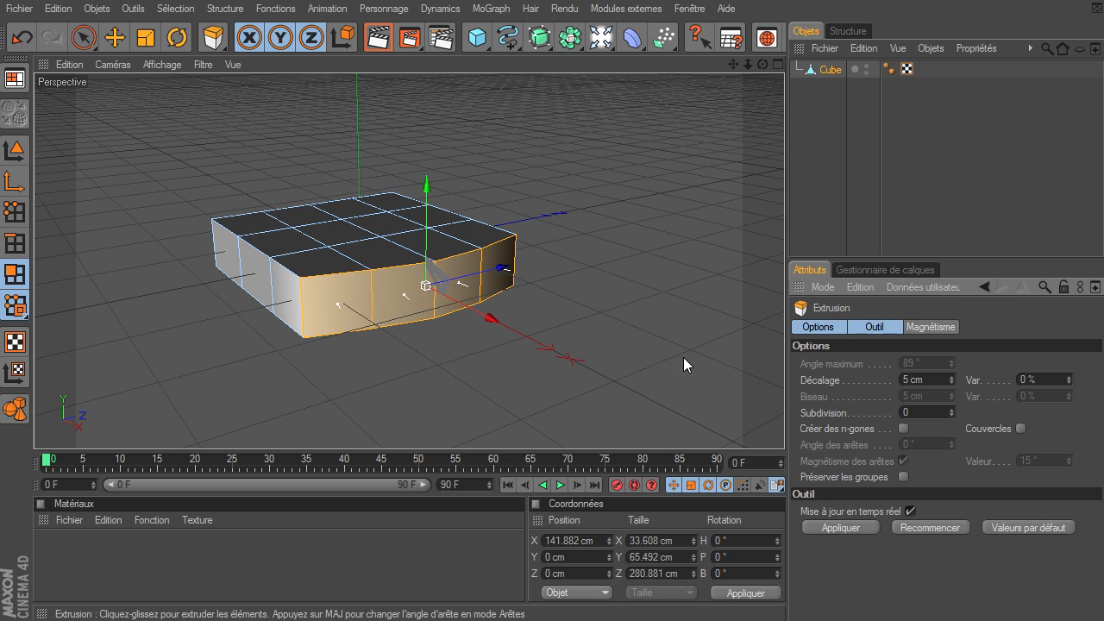
{"action": "left_click_drag", "start_coordinate": [596, 251], "coordinate": [784, 427]}
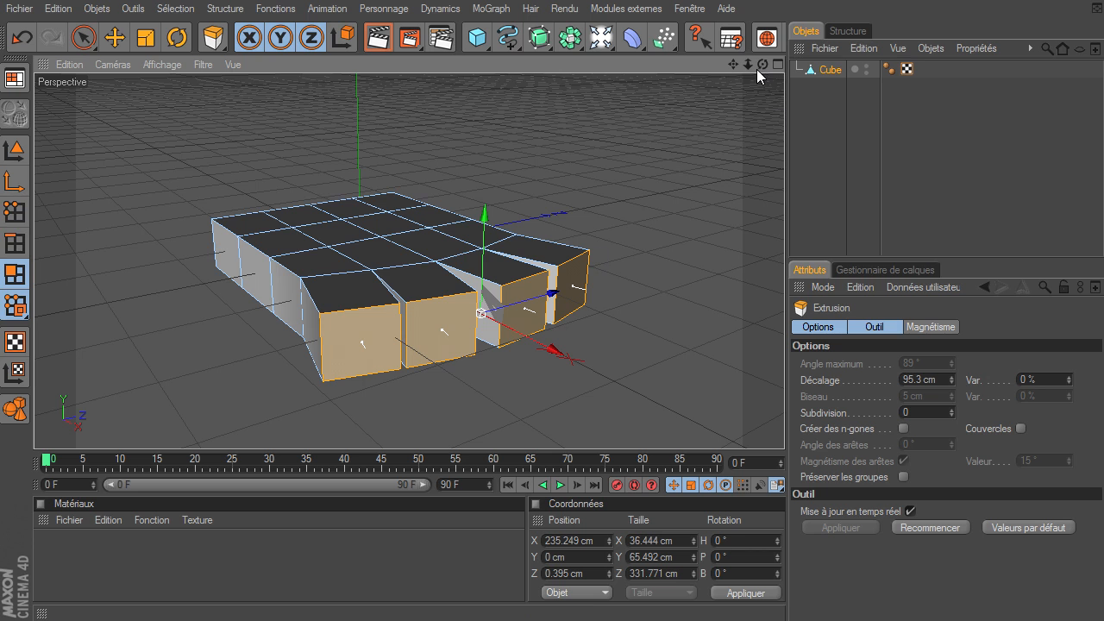
Lengthen the four fingers with two more extrusions, the last one by about 80 cm
{"action": "left_click_drag", "start_coordinate": [765, 67], "coordinate": [784, 427]}
{"action": "left_click_drag", "start_coordinate": [620, 205], "coordinate": [604, 186]}
{"action": "left_click_drag", "start_coordinate": [748, 63], "coordinate": [787, 426]}
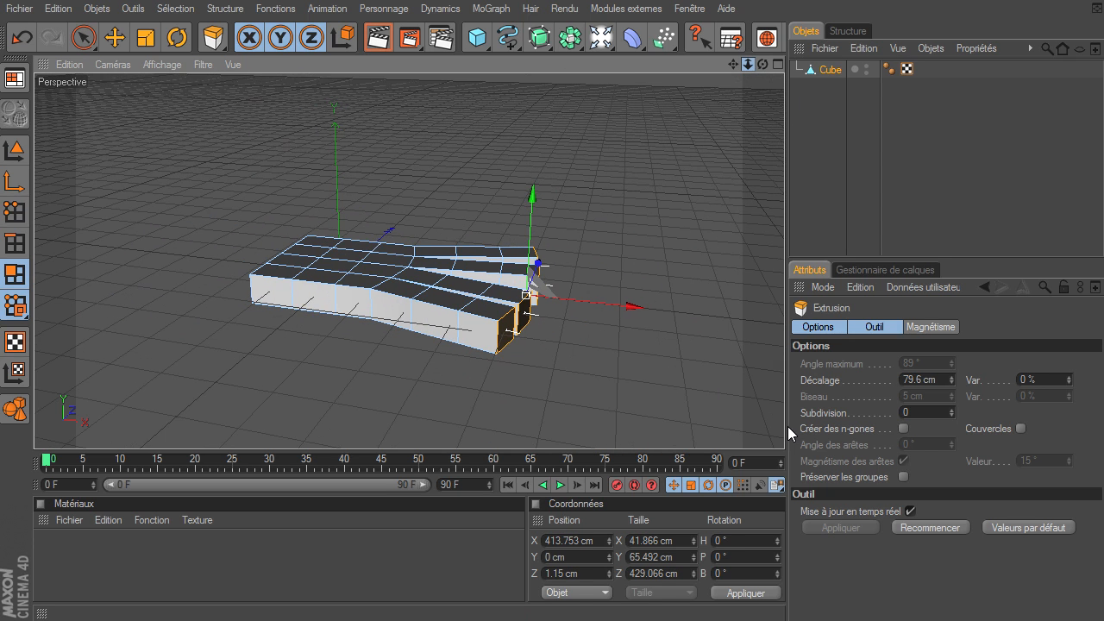
Extrude two adjacent polygons on the palm's thumb side together by about 60 cm, with group preservation on
{"action": "left_click", "coordinate": [85, 38]}
{"action": "left_click_drag", "start_coordinate": [762, 64], "coordinate": [784, 427]}
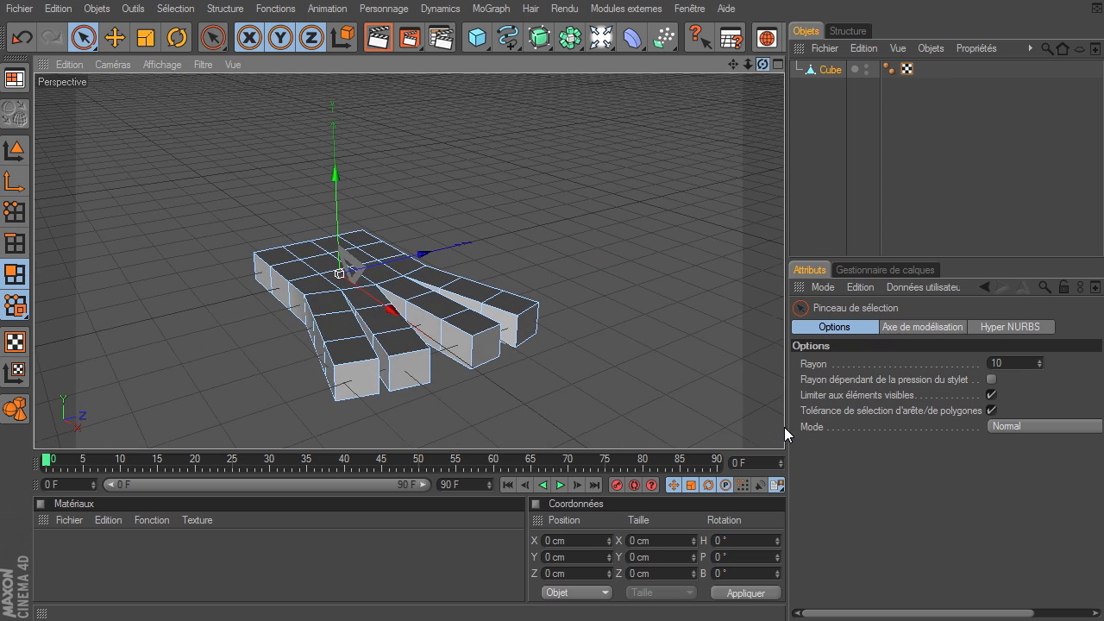
{"action": "left_click", "coordinate": [287, 301]}
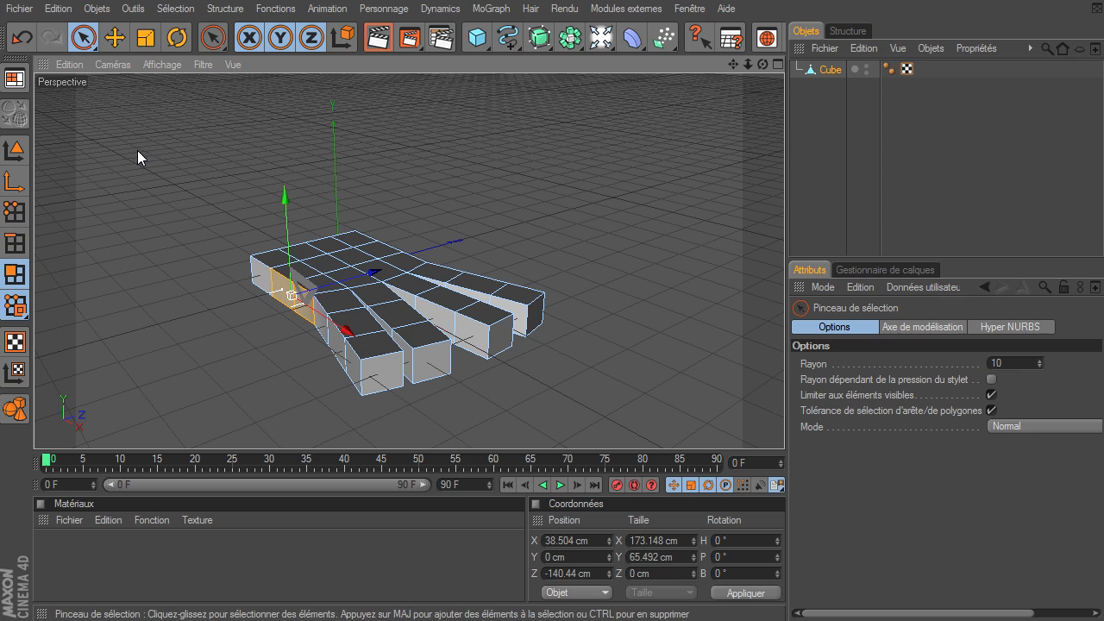
{"action": "left_click_drag", "start_coordinate": [741, 66], "coordinate": [533, 107]}
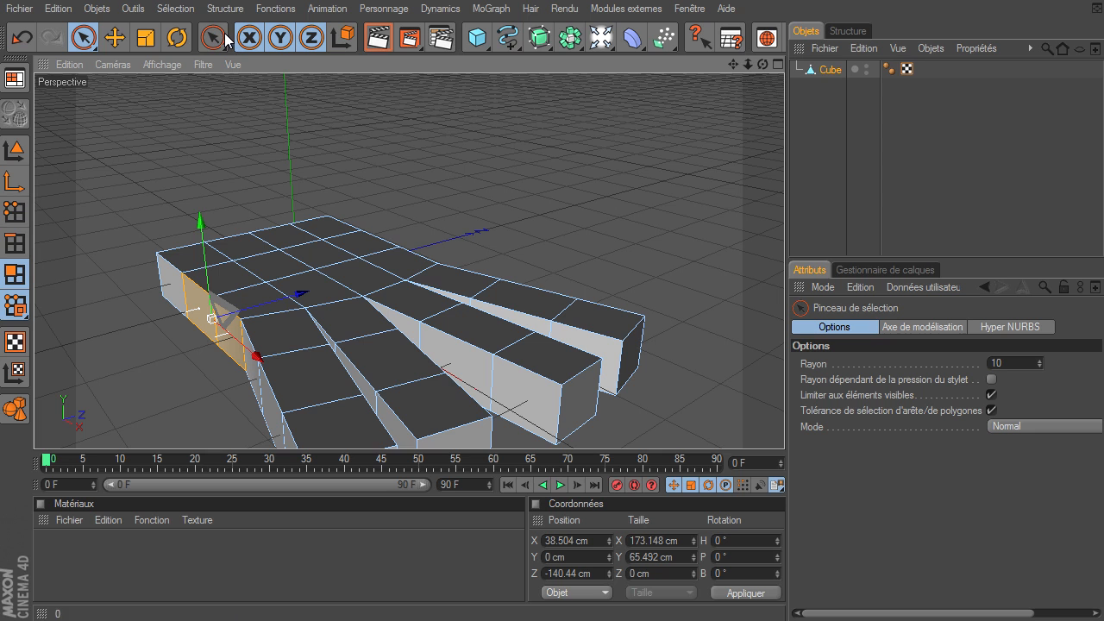
{"action": "left_click", "coordinate": [225, 9]}
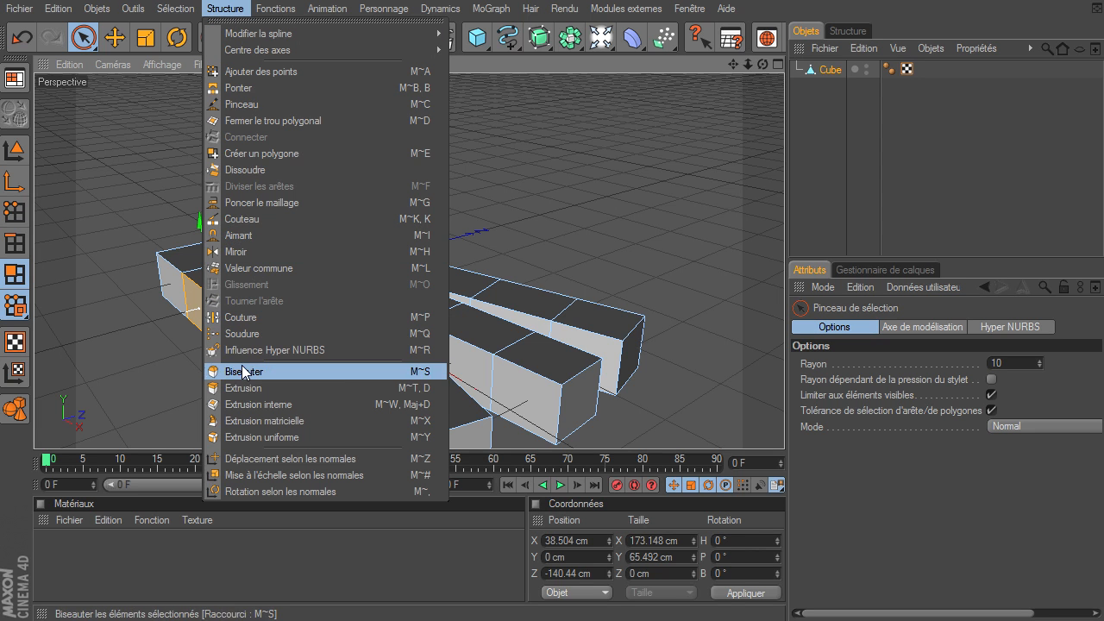
{"action": "left_click", "coordinate": [240, 388]}
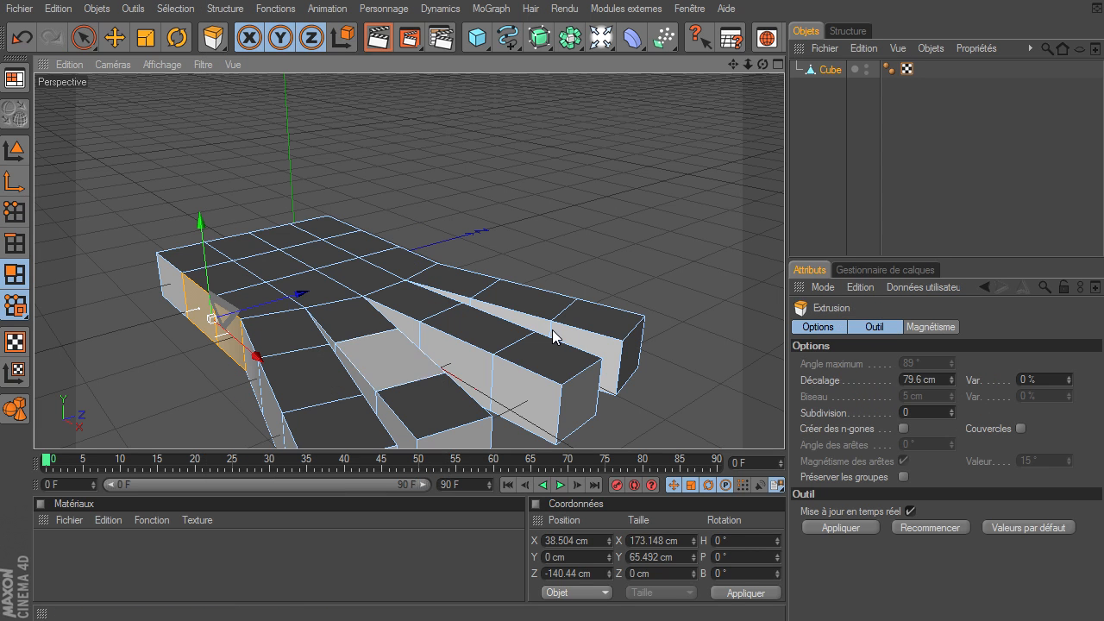
{"action": "left_click", "coordinate": [902, 476]}
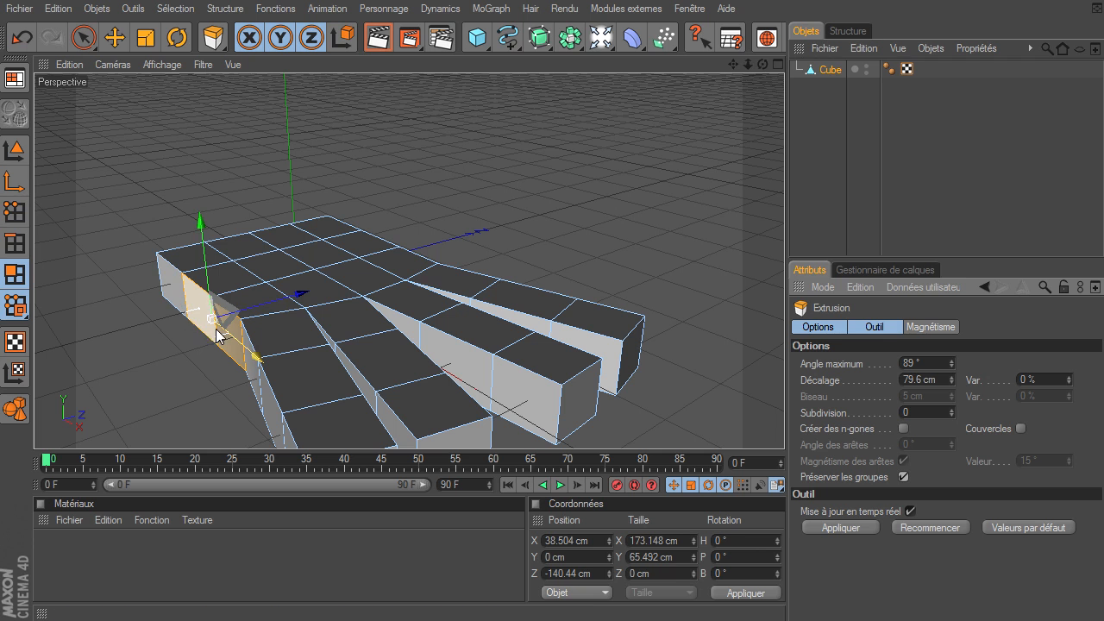
{"action": "left_click_drag", "start_coordinate": [758, 62], "coordinate": [656, 95]}
{"action": "left_click_drag", "start_coordinate": [784, 434], "coordinate": [784, 434]}
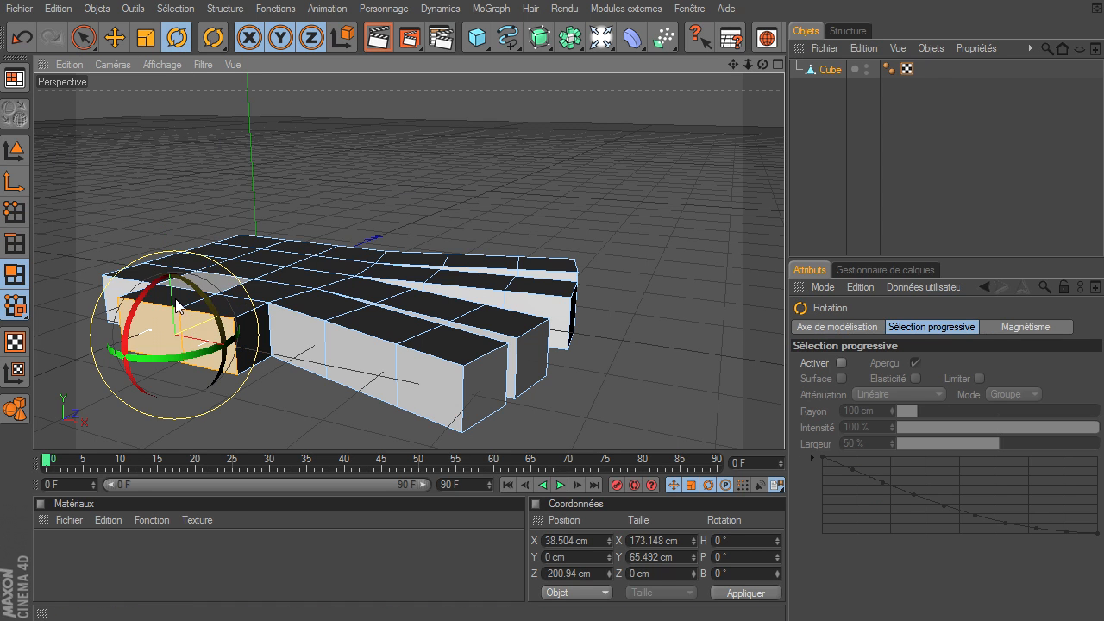
Rotate the thumb's end face toward the fingers, move it to about X 50 cm, Z -195 cm, and clear the selection
{"action": "left_click_drag", "start_coordinate": [179, 352], "coordinate": [138, 371]}
{"action": "left_click_drag", "start_coordinate": [780, 431], "coordinate": [354, 76], "text": "alt"}
{"action": "left_click", "coordinate": [114, 38]}
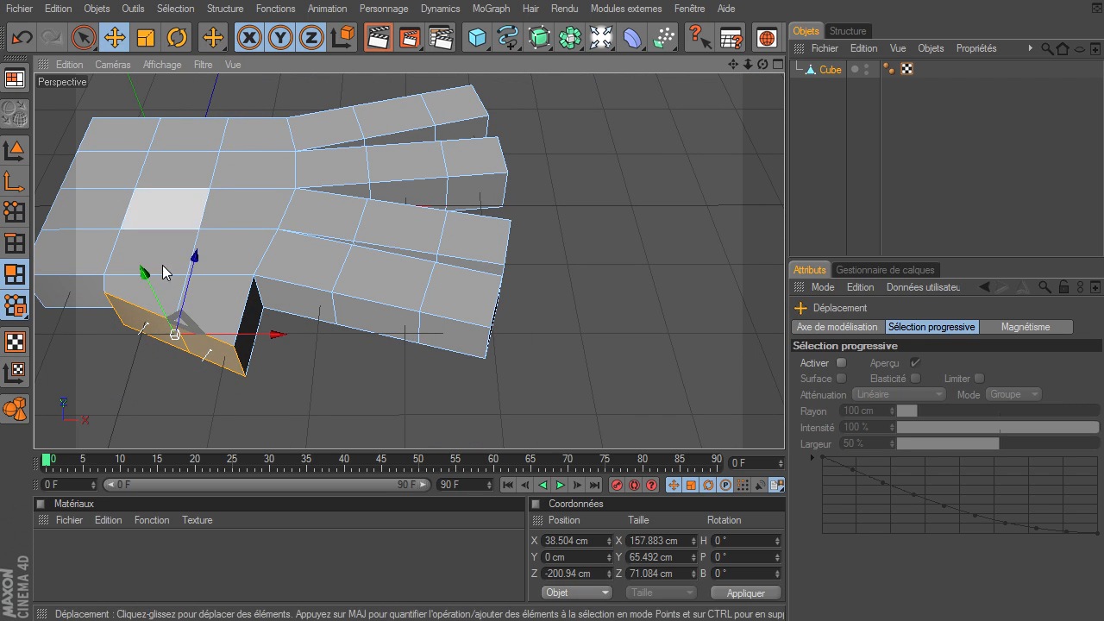
{"action": "left_click_drag", "start_coordinate": [280, 335], "coordinate": [787, 433]}
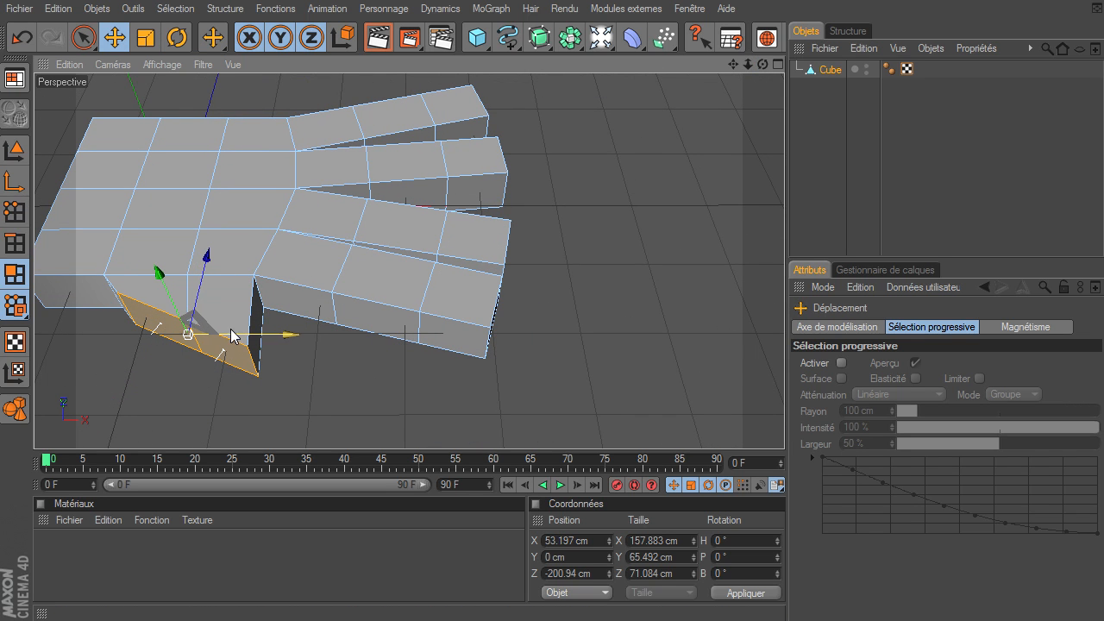
{"action": "left_click_drag", "start_coordinate": [205, 290], "coordinate": [207, 281]}
{"action": "left_click_drag", "start_coordinate": [284, 328], "coordinate": [281, 329]}
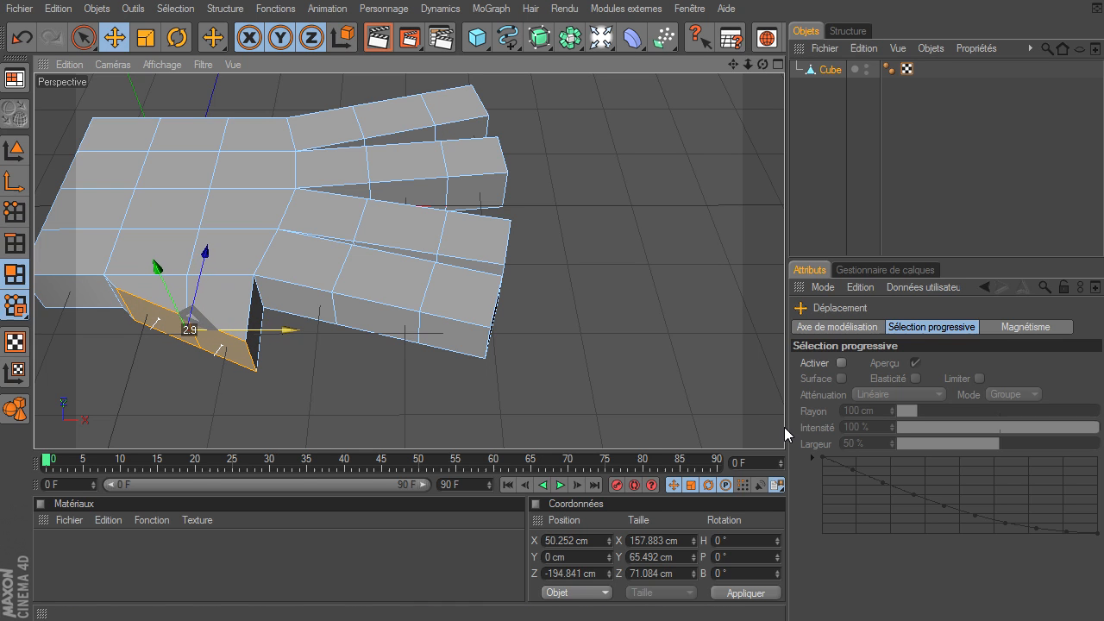
{"action": "left_click", "coordinate": [647, 249]}
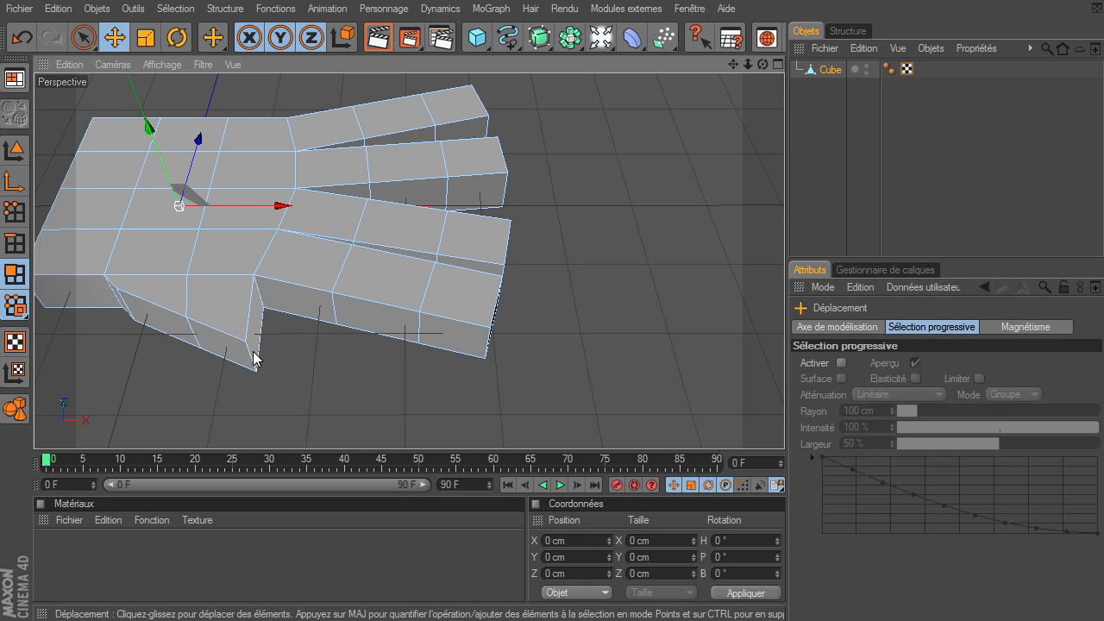
Move the pair of points at the thumb's finger-side end toward the index finger's base, to about X 124 cm, Z -165 cm
{"action": "left_click", "coordinate": [15, 212]}
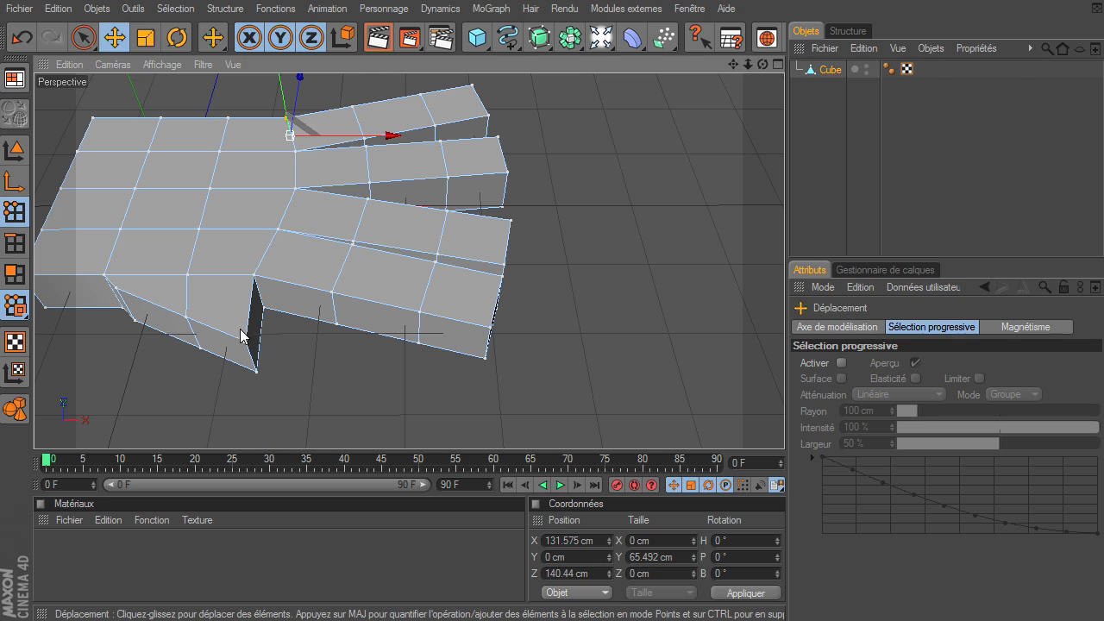
{"action": "left_click", "coordinate": [84, 38]}
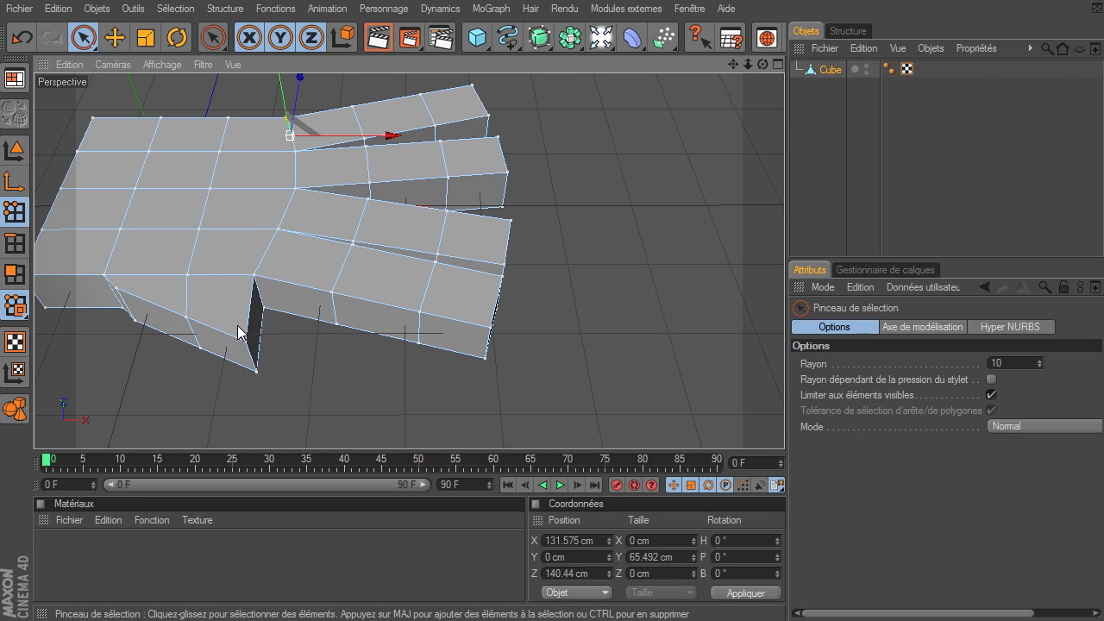
{"action": "left_click", "coordinate": [254, 369]}
{"action": "mouse_move", "coordinate": [326, 357]}
{"action": "left_mouse_down"}
{"action": "mouse_move", "coordinate": [306, 357]}
{"action": "mouse_move", "coordinate": [333, 368]}
{"action": "left_mouse_up"}
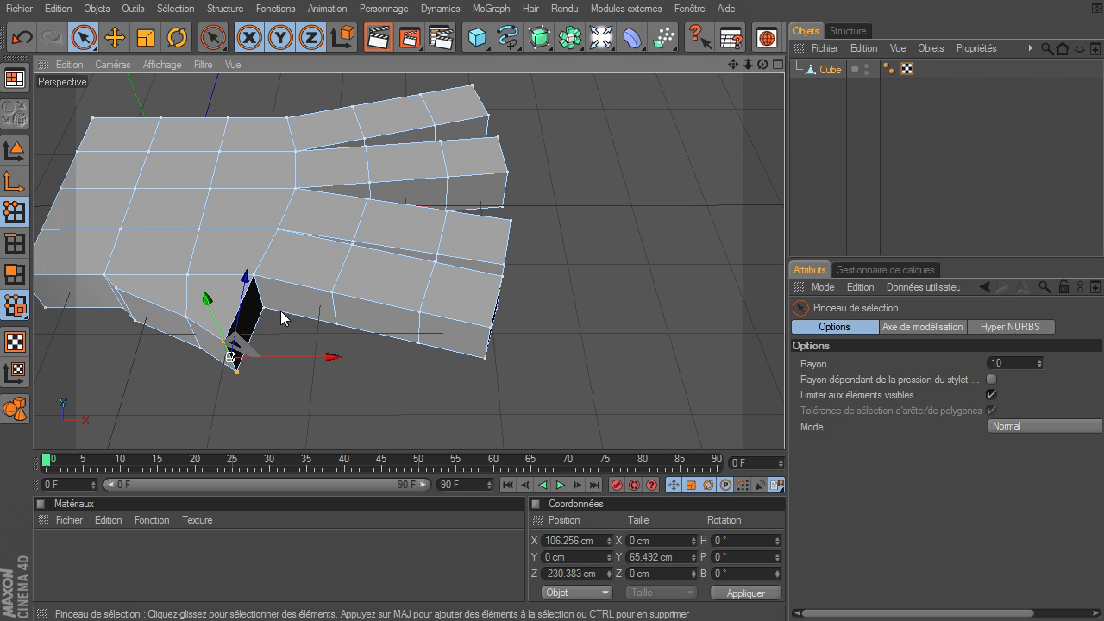
{"action": "left_click", "coordinate": [190, 343]}
{"action": "mouse_move", "coordinate": [259, 332]}
{"action": "left_mouse_down"}
{"action": "mouse_move", "coordinate": [238, 333]}
{"action": "mouse_move", "coordinate": [250, 390]}
{"action": "mouse_move", "coordinate": [224, 337]}
{"action": "left_mouse_up"}
{"action": "left_click_drag", "start_coordinate": [280, 358], "coordinate": [269, 357]}
{"action": "left_click_drag", "start_coordinate": [232, 283], "coordinate": [235, 271]}
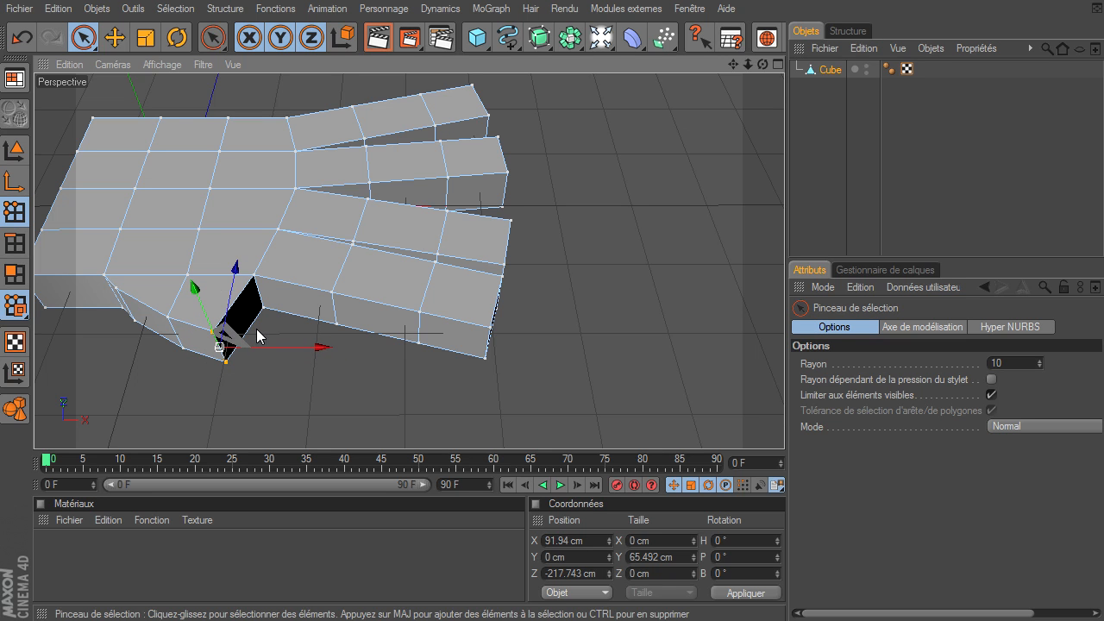
{"action": "left_click_drag", "start_coordinate": [256, 349], "coordinate": [284, 347]}
{"action": "left_click_drag", "start_coordinate": [256, 302], "coordinate": [259, 278]}
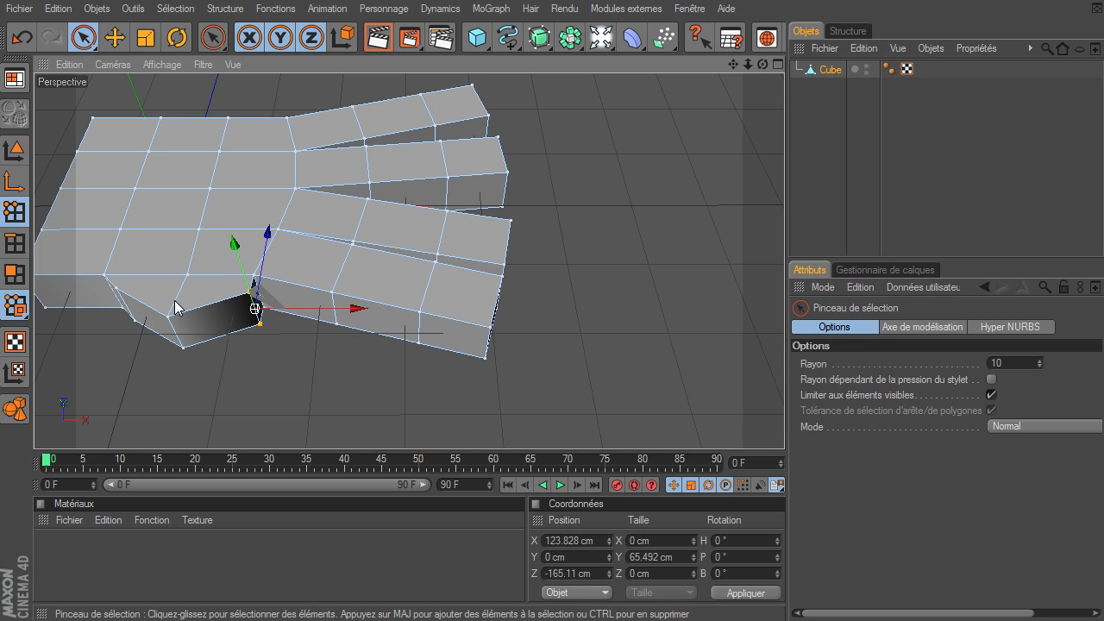
Pull the middle pair of points on the thumb's outer edge outward to square off the thumb base, and clear the selection
{"action": "mouse_move", "coordinate": [176, 354]}
{"action": "left_mouse_down"}
{"action": "mouse_move", "coordinate": [232, 332]}
{"action": "mouse_move", "coordinate": [271, 333]}
{"action": "mouse_move", "coordinate": [231, 338]}
{"action": "left_mouse_up"}
{"action": "left_click_drag", "start_coordinate": [230, 272], "coordinate": [226, 295]}
{"action": "left_click_drag", "start_coordinate": [261, 355], "coordinate": [235, 354]}
{"action": "mouse_move", "coordinate": [205, 285]}
{"action": "left_mouse_down"}
{"action": "mouse_move", "coordinate": [208, 273]}
{"action": "mouse_move", "coordinate": [274, 313]}
{"action": "left_mouse_up"}
{"action": "left_click", "coordinate": [165, 317]}
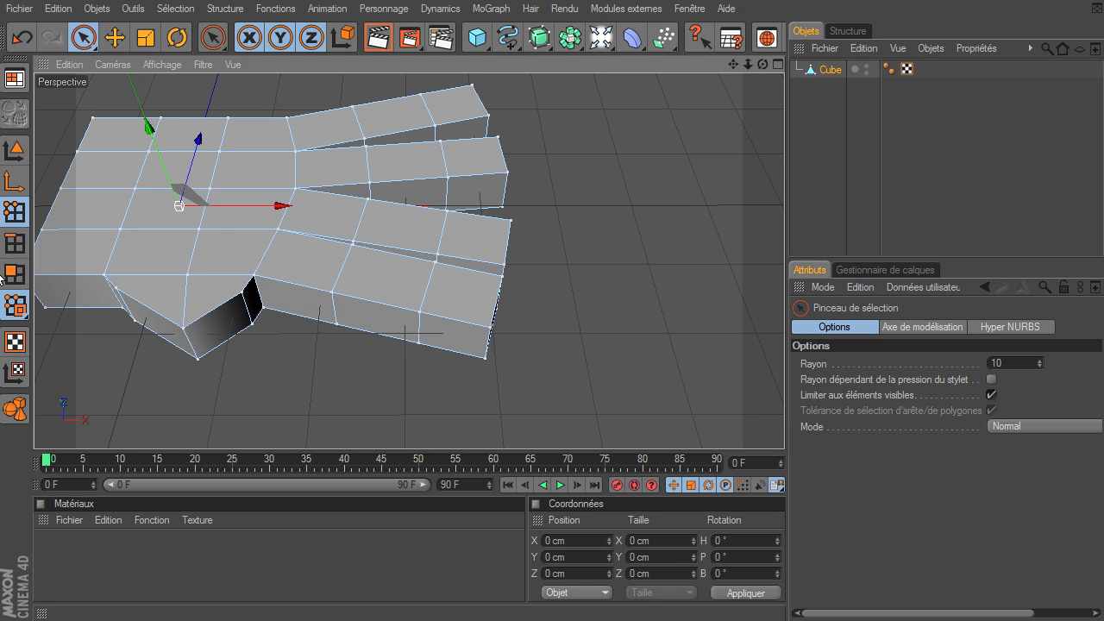
Extrude the thumb's finger-side end polygon twice, the last time by about 64 cm, and clear the selection
{"action": "left_click", "coordinate": [14, 274]}
{"action": "left_click", "coordinate": [229, 331]}
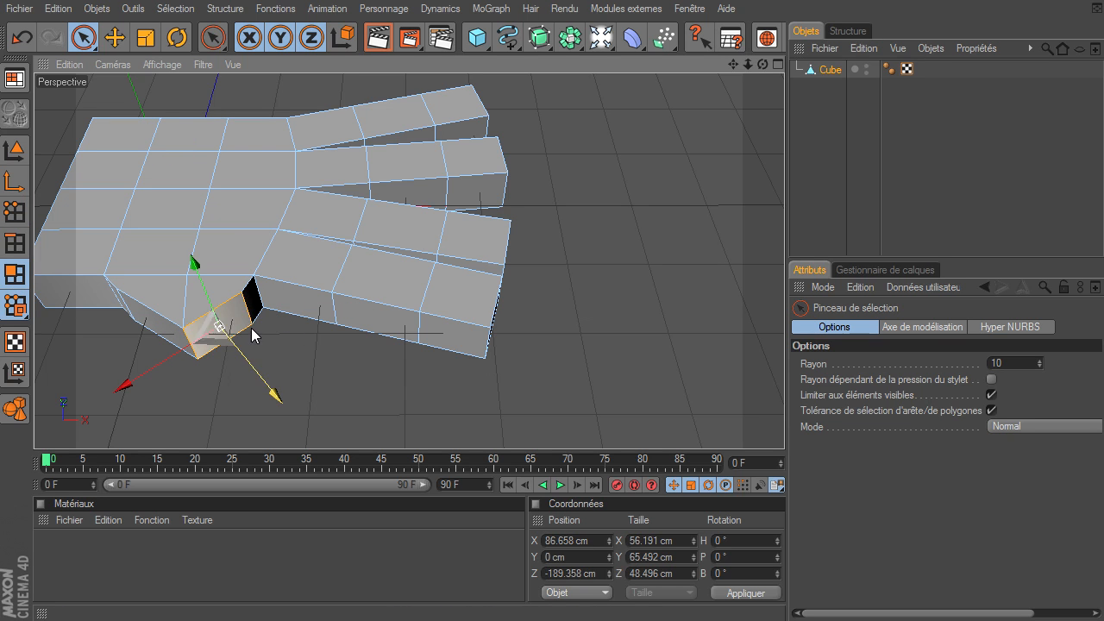
{"action": "left_click", "coordinate": [189, 10]}
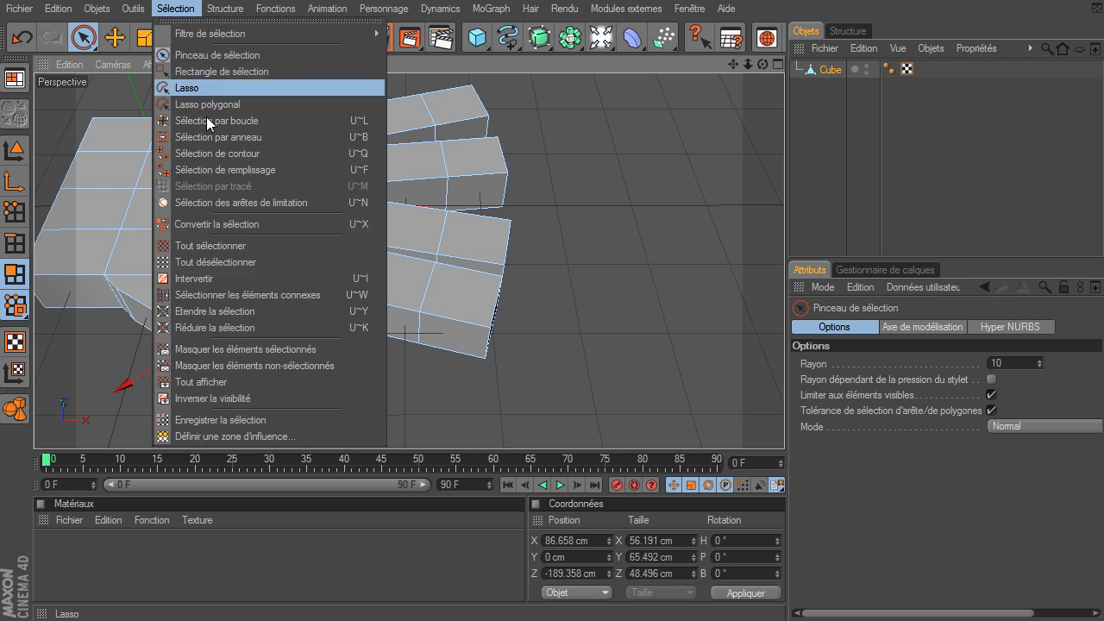
{"action": "mouse_move", "coordinate": [226, 9]}
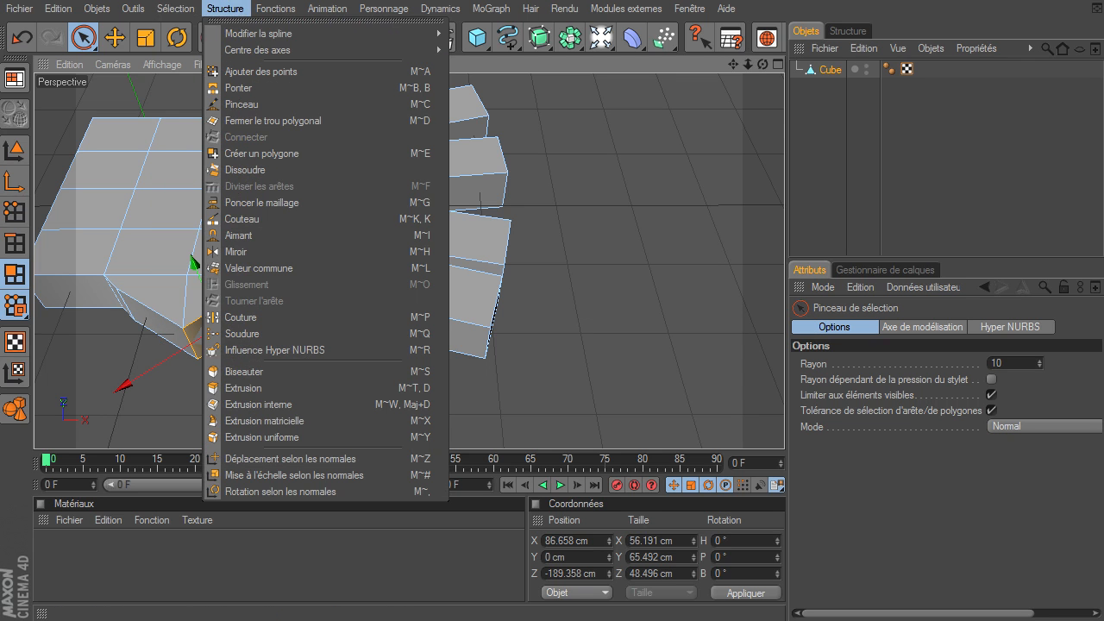
{"action": "left_click", "coordinate": [251, 404]}
{"action": "key", "text": "d"}
{"action": "left_click_drag", "start_coordinate": [309, 377], "coordinate": [787, 434]}
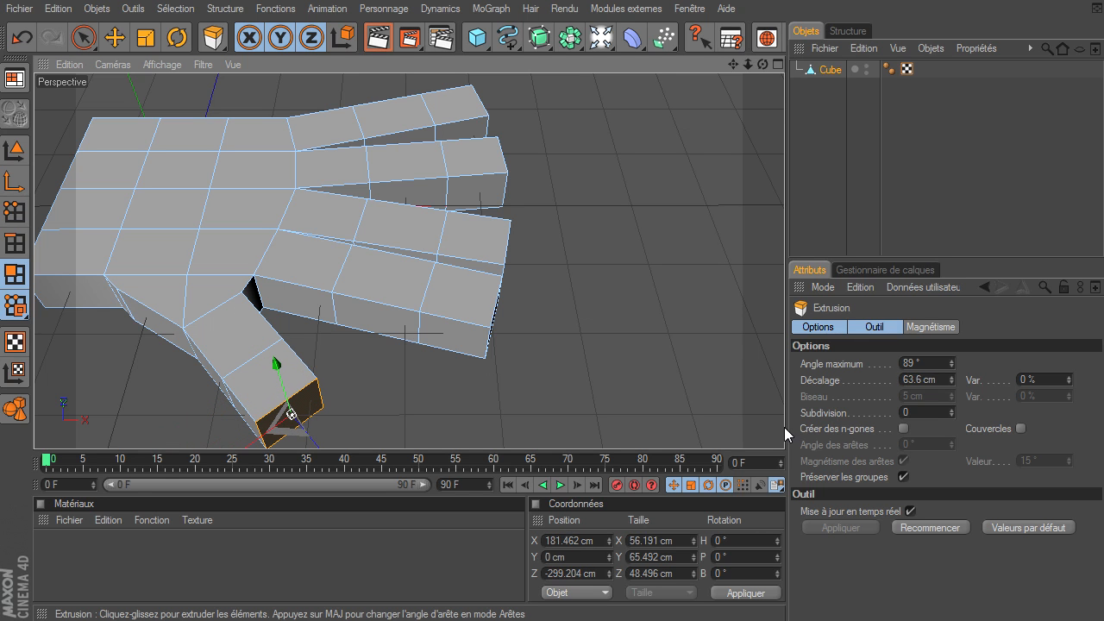
{"action": "left_click_drag", "start_coordinate": [748, 65], "coordinate": [690, 65]}
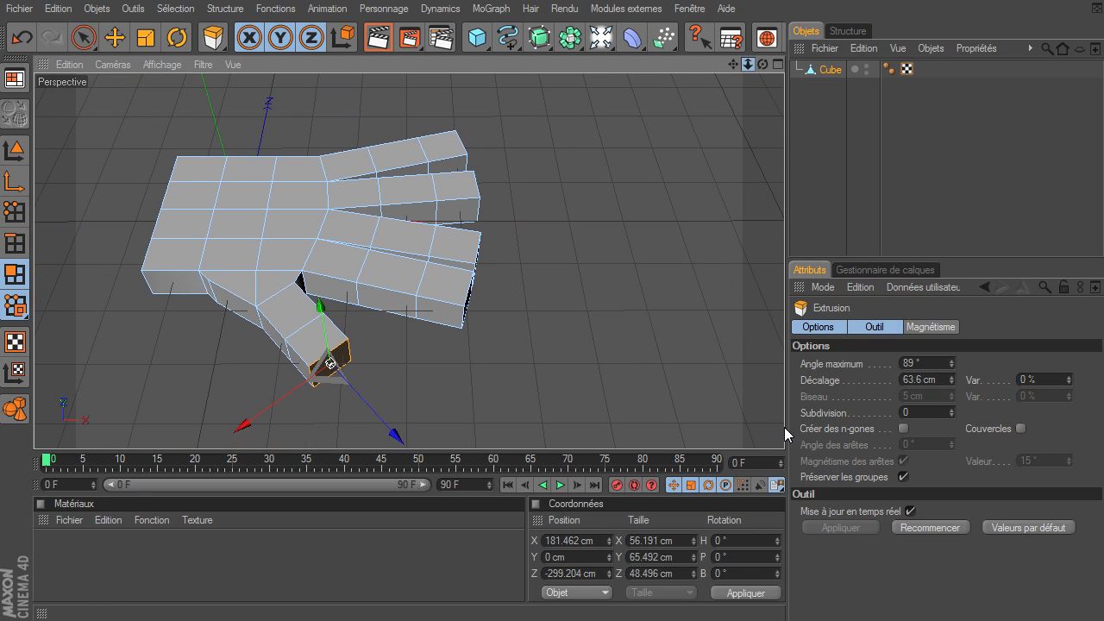
{"action": "left_click", "coordinate": [84, 38]}
{"action": "left_click", "coordinate": [708, 139]}
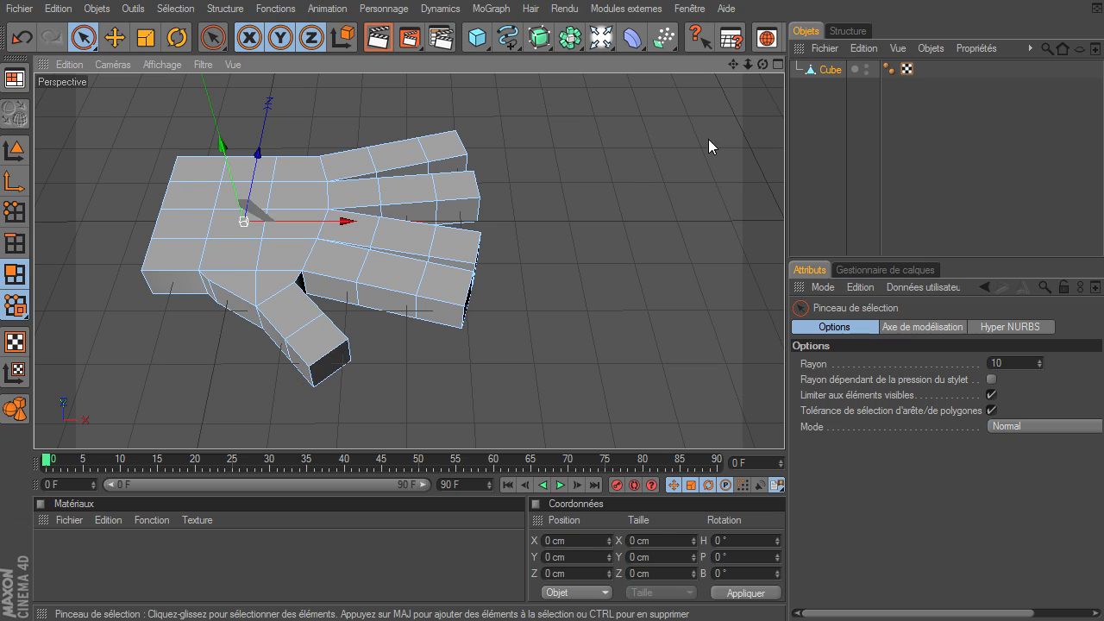
Add a Hyper NURBS object, nest the Cube inside it, and inspect the smoothed hand
{"action": "left_click_drag", "start_coordinate": [784, 427], "coordinate": [785, 433]}
{"action": "left_click", "coordinate": [539, 38]}
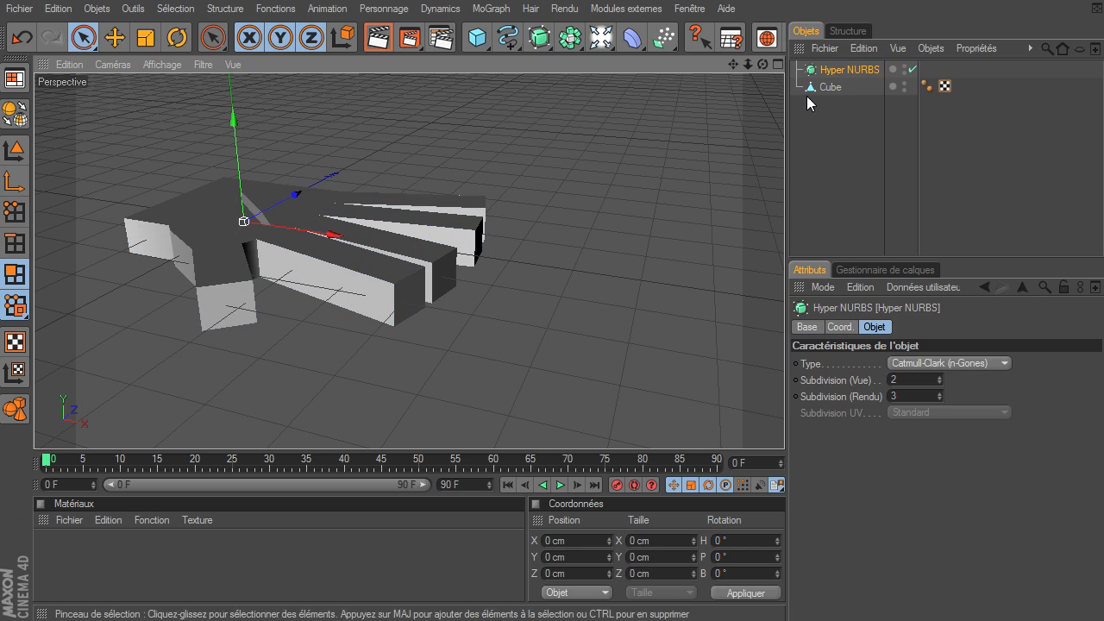
{"action": "left_click", "coordinate": [837, 87]}
{"action": "left_click_drag", "start_coordinate": [836, 86], "coordinate": [843, 71]}
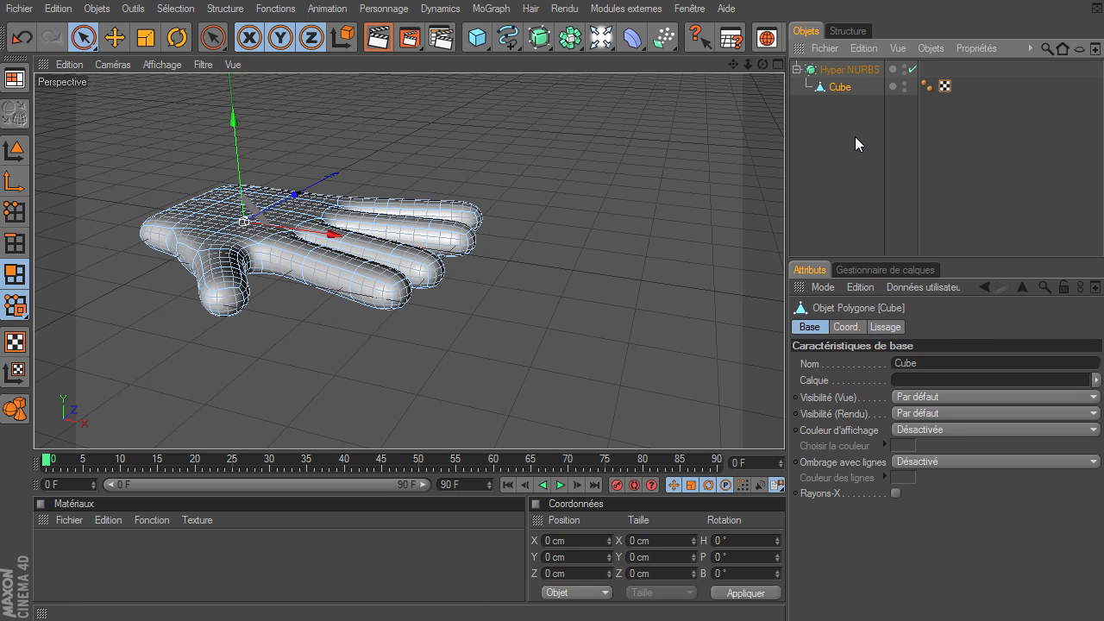
{"action": "left_click", "coordinate": [854, 136]}
{"action": "left_click_drag", "start_coordinate": [742, 67], "coordinate": [738, 61]}
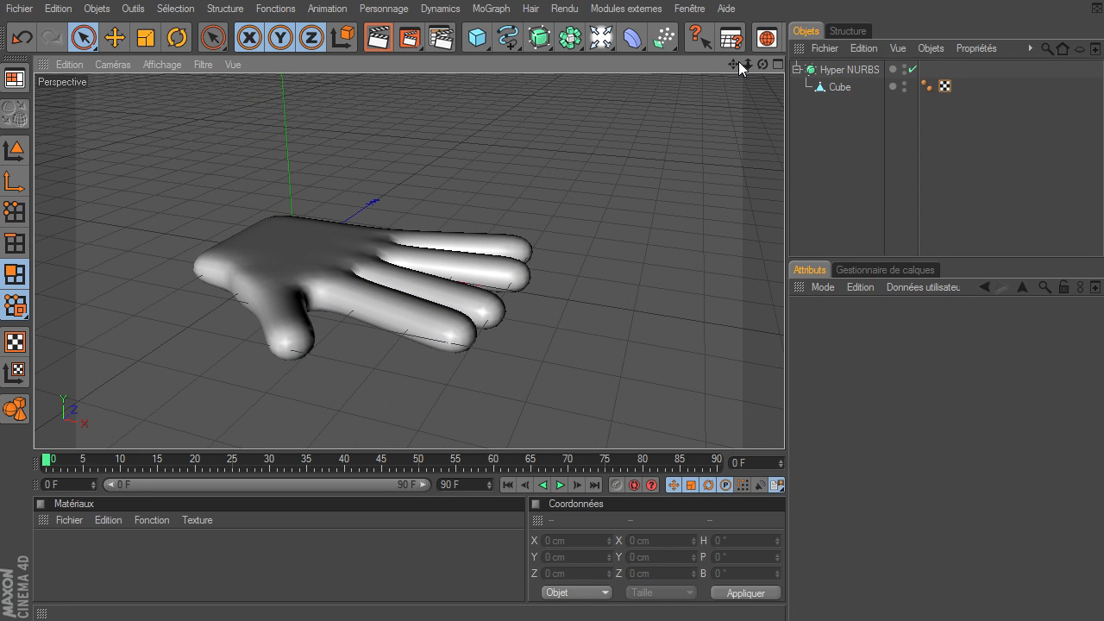
{"action": "left_click_drag", "start_coordinate": [784, 429], "coordinate": [785, 429]}
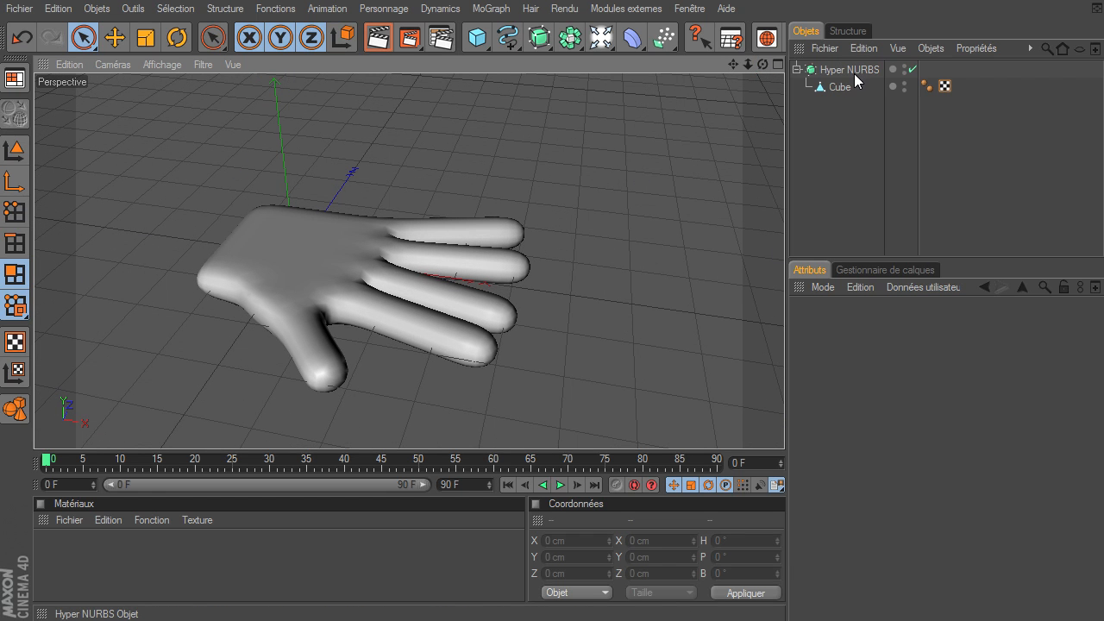
Disable the Hyper NURBS smoothing and prepare the Cube's points for brush selection
{"action": "left_click", "coordinate": [912, 69]}
{"action": "left_click", "coordinate": [840, 88]}
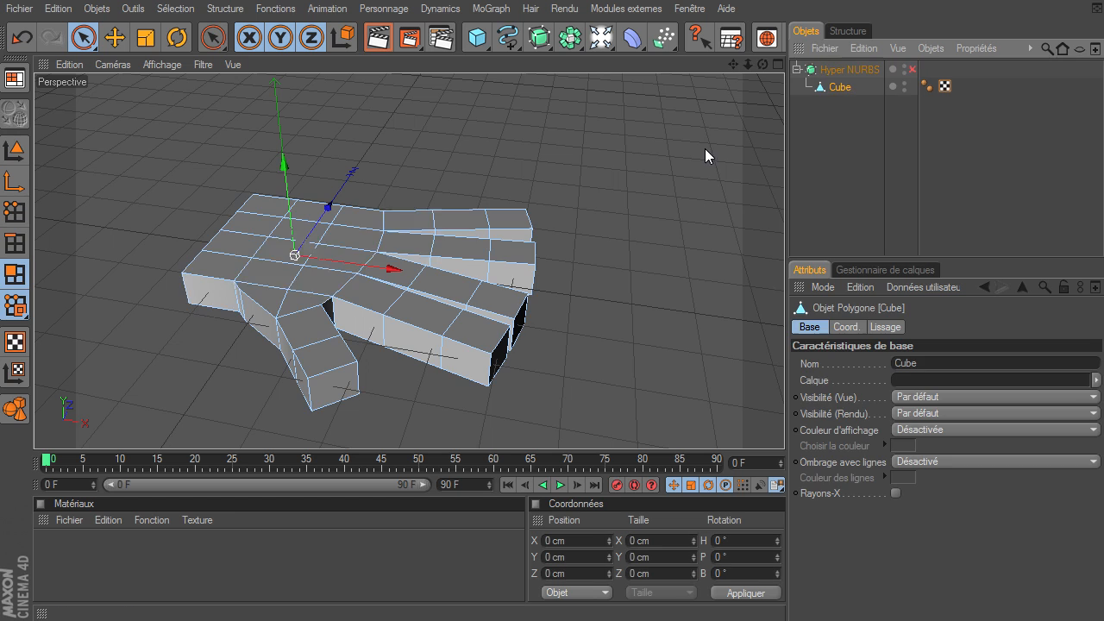
{"action": "left_click", "coordinate": [15, 212]}
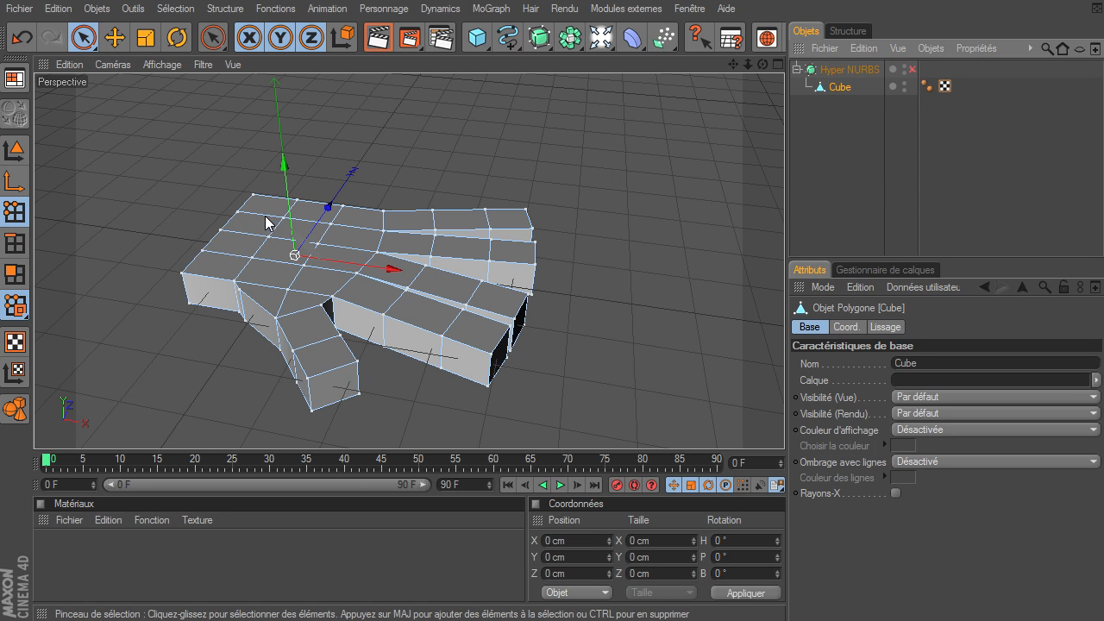
{"action": "left_click", "coordinate": [85, 37]}
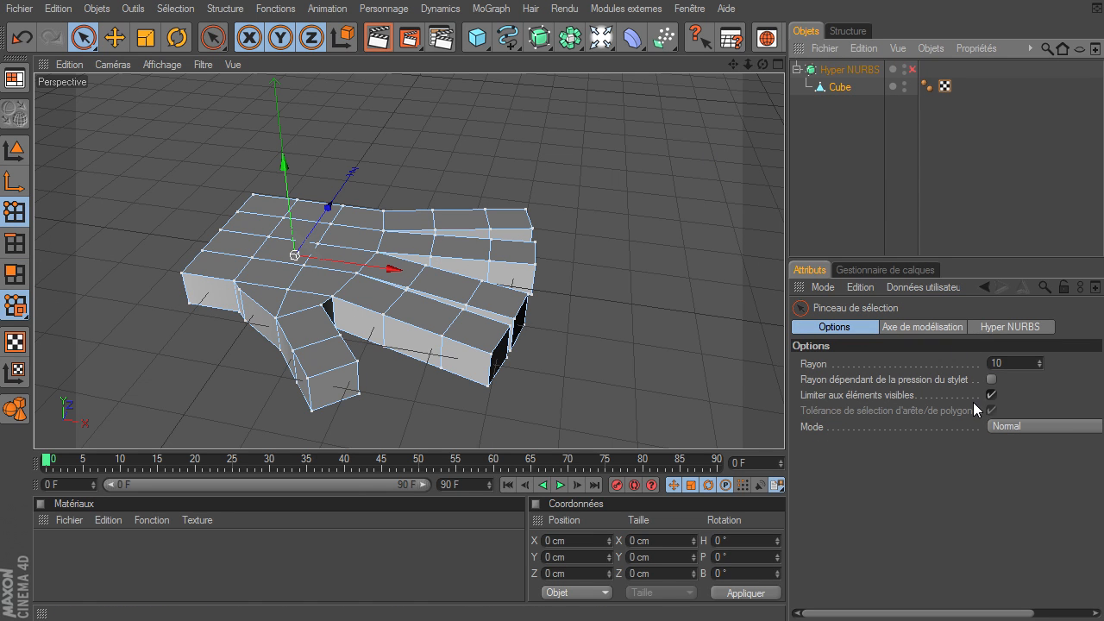
Raise the six inner points of the hand's back to about Y 51 cm and those of the palm to about Y -13 cm
{"action": "left_click", "coordinate": [283, 220]}
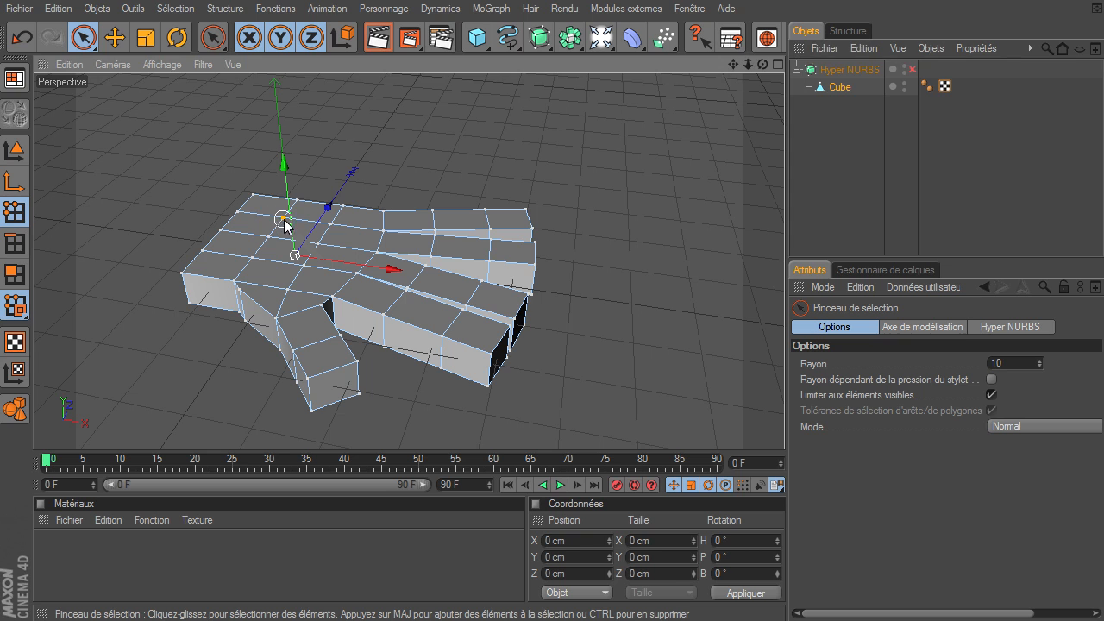
{"action": "left_click_drag", "start_coordinate": [257, 263], "coordinate": [249, 257]}
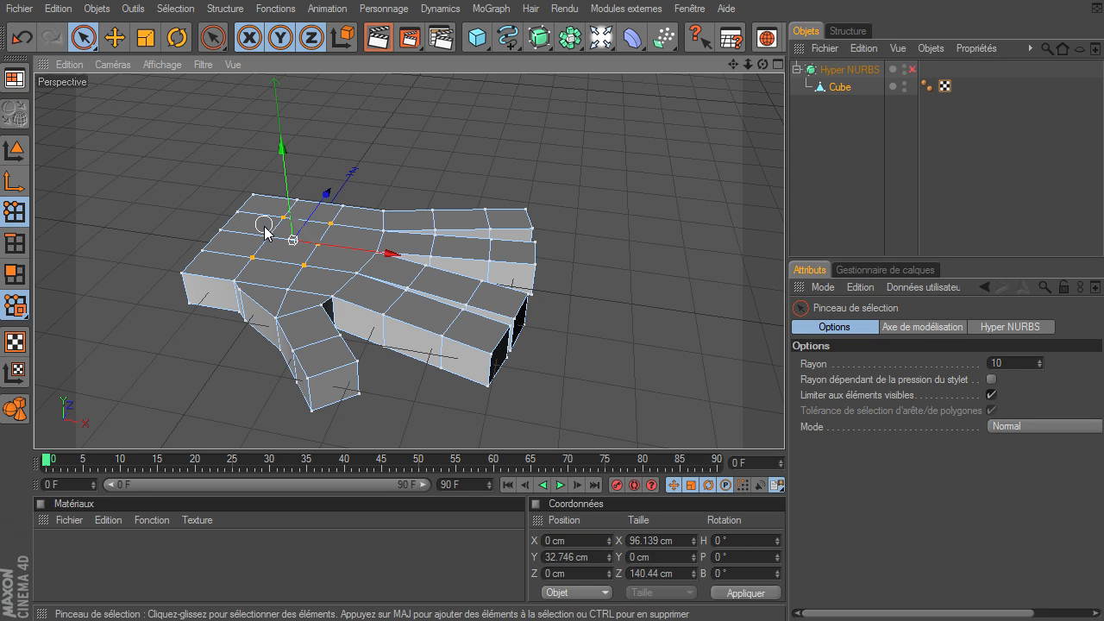
{"action": "left_click_drag", "start_coordinate": [282, 177], "coordinate": [282, 168]}
{"action": "left_click_drag", "start_coordinate": [762, 64], "coordinate": [761, 17]}
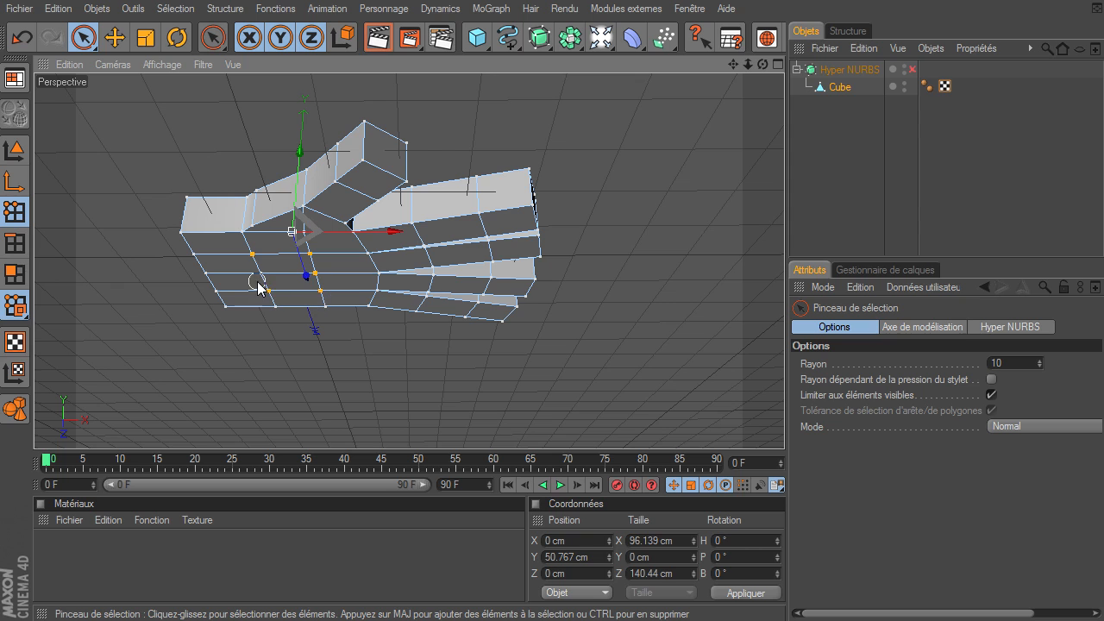
{"action": "left_click_drag", "start_coordinate": [291, 209], "coordinate": [291, 197]}
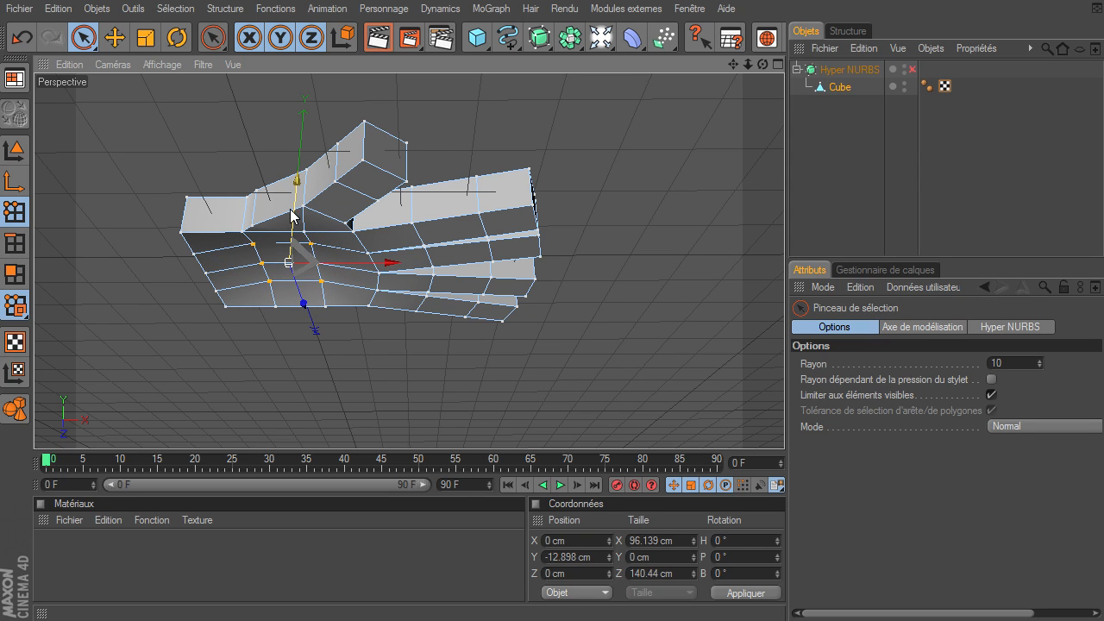
Thin the thumb tip by lowering its two upper end points and selecting the lower pair for raising
{"action": "left_click", "coordinate": [367, 129]}
{"action": "left_click", "coordinate": [406, 145], "text": "shift"}
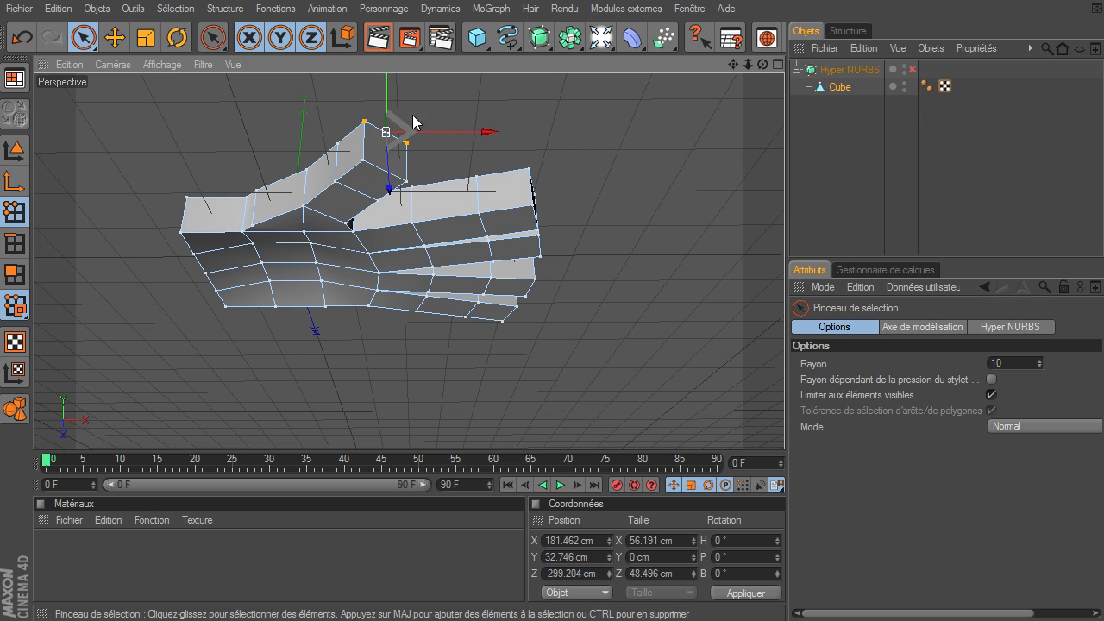
{"action": "left_click", "coordinate": [363, 160]}
{"action": "left_click", "coordinate": [406, 181], "text": "shift"}
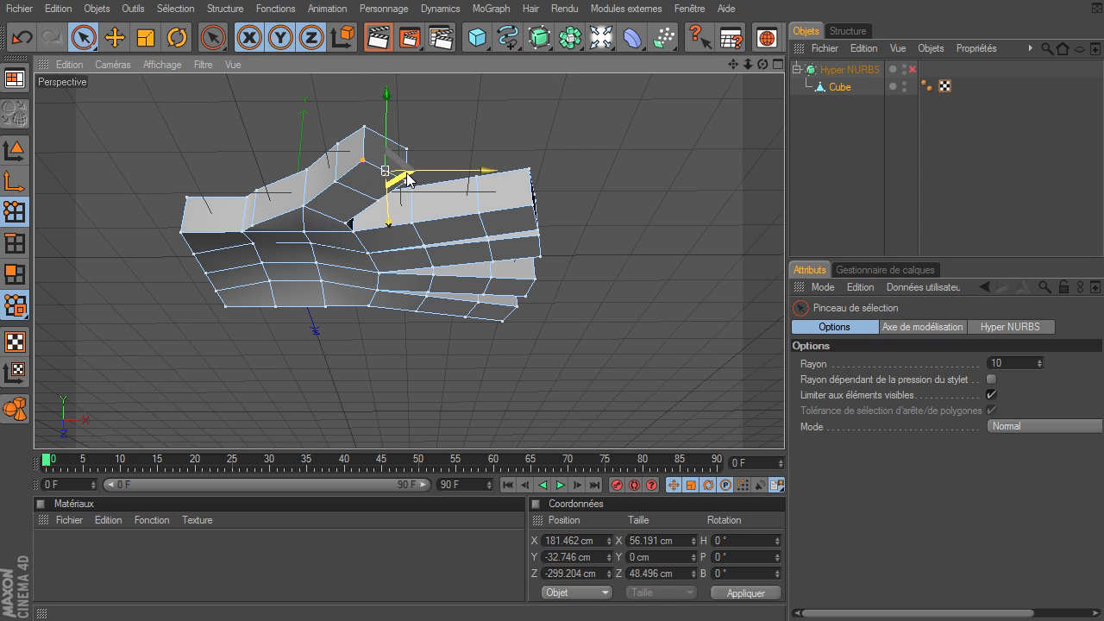
Narrow the thumb tip by moving its vertical point pairs inward, the outer pair to about X 166 cm, Z -313 cm, and clear the selection
{"action": "mouse_move", "coordinate": [747, 65]}
{"action": "left_mouse_down"}
{"action": "mouse_move", "coordinate": [785, 433]}
{"action": "mouse_move", "coordinate": [747, 65]}
{"action": "mouse_move", "coordinate": [784, 434]}
{"action": "mouse_move", "coordinate": [734, 65]}
{"action": "left_mouse_up"}
{"action": "mouse_move", "coordinate": [411, 222]}
{"action": "left_mouse_down"}
{"action": "mouse_move", "coordinate": [378, 208]}
{"action": "mouse_move", "coordinate": [365, 242]}
{"action": "left_mouse_up"}
{"action": "left_click_drag", "start_coordinate": [376, 202], "coordinate": [396, 206]}
{"action": "left_click_drag", "start_coordinate": [387, 248], "coordinate": [388, 257]}
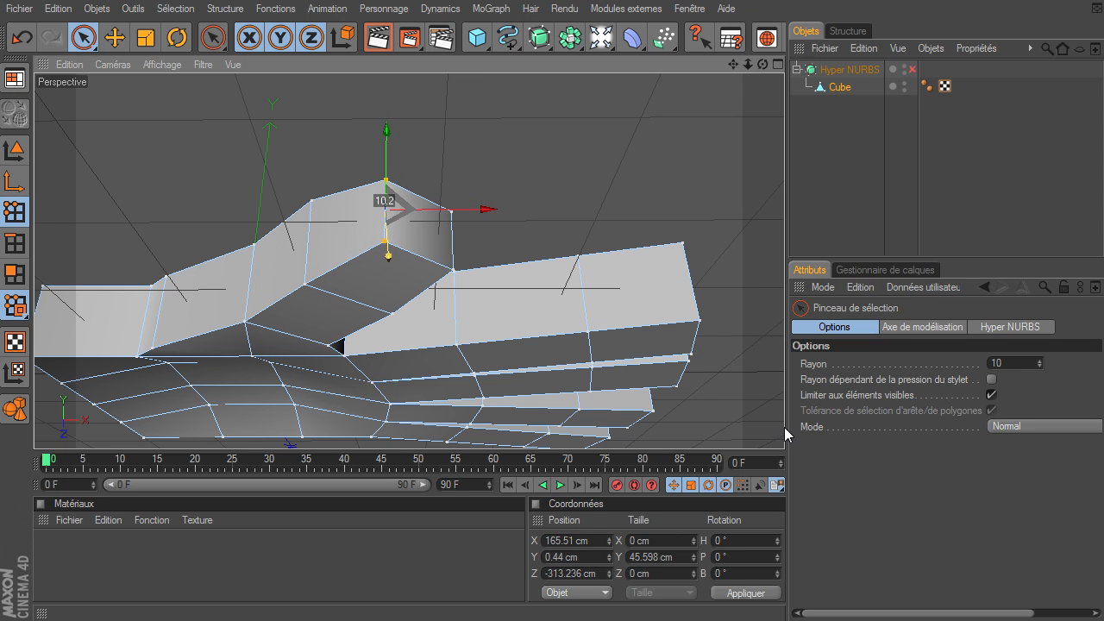
{"action": "left_click", "coordinate": [516, 169]}
Select the end polygon of the index finger and scale it down slightly to taper the fingertip
{"action": "left_click_drag", "start_coordinate": [762, 65], "coordinate": [786, 426]}
{"action": "left_click", "coordinate": [18, 280]}
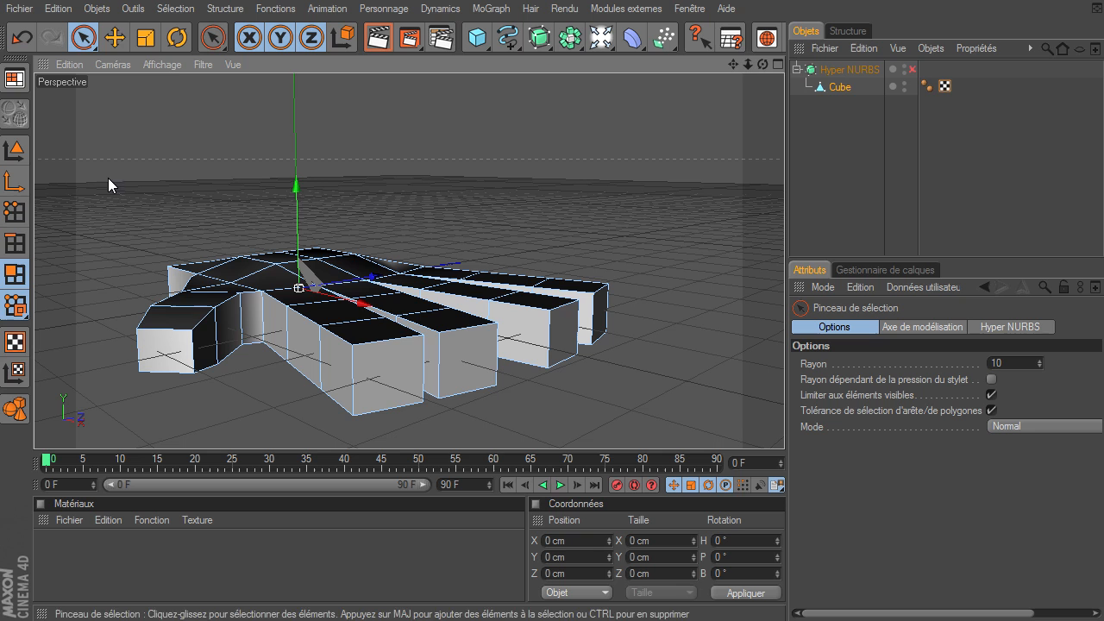
{"action": "mouse_move", "coordinate": [395, 377]}
{"action": "left_mouse_down"}
{"action": "mouse_move", "coordinate": [439, 385]}
{"action": "mouse_move", "coordinate": [472, 358]}
{"action": "left_mouse_up"}
{"action": "left_click_drag", "start_coordinate": [561, 344], "coordinate": [603, 325]}
{"action": "left_click", "coordinate": [682, 268]}
{"action": "left_click", "coordinate": [397, 365]}
{"action": "left_click", "coordinate": [145, 37]}
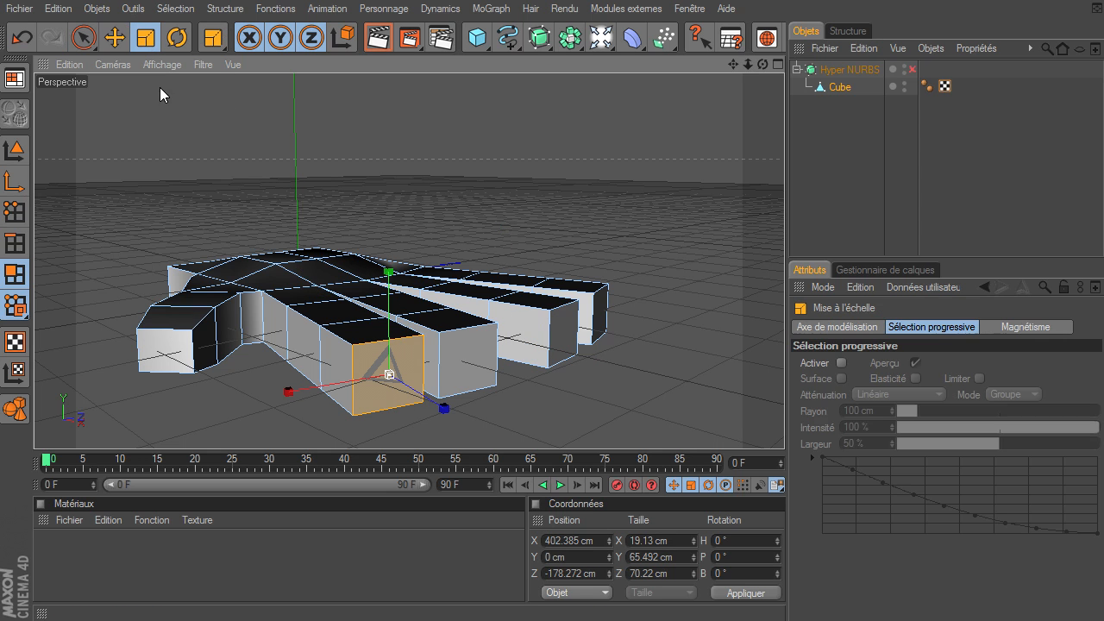
{"action": "left_click_drag", "start_coordinate": [394, 381], "coordinate": [784, 428]}
{"action": "left_click_drag", "start_coordinate": [393, 377], "coordinate": [783, 428]}
Scale down the end polygons of the middle, ring and little fingers to about 50, 53 and 54 cm high
{"action": "left_click", "coordinate": [461, 362]}
{"action": "left_click_drag", "start_coordinate": [477, 382], "coordinate": [784, 434]}
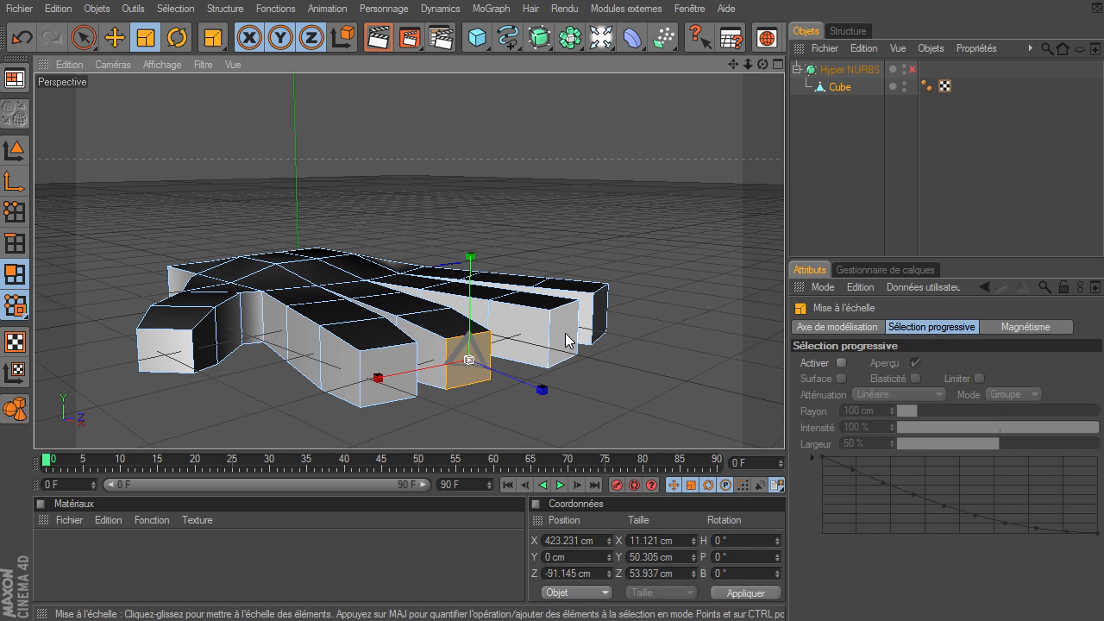
{"action": "left_click", "coordinate": [561, 330]}
{"action": "left_click_drag", "start_coordinate": [563, 332], "coordinate": [784, 433]}
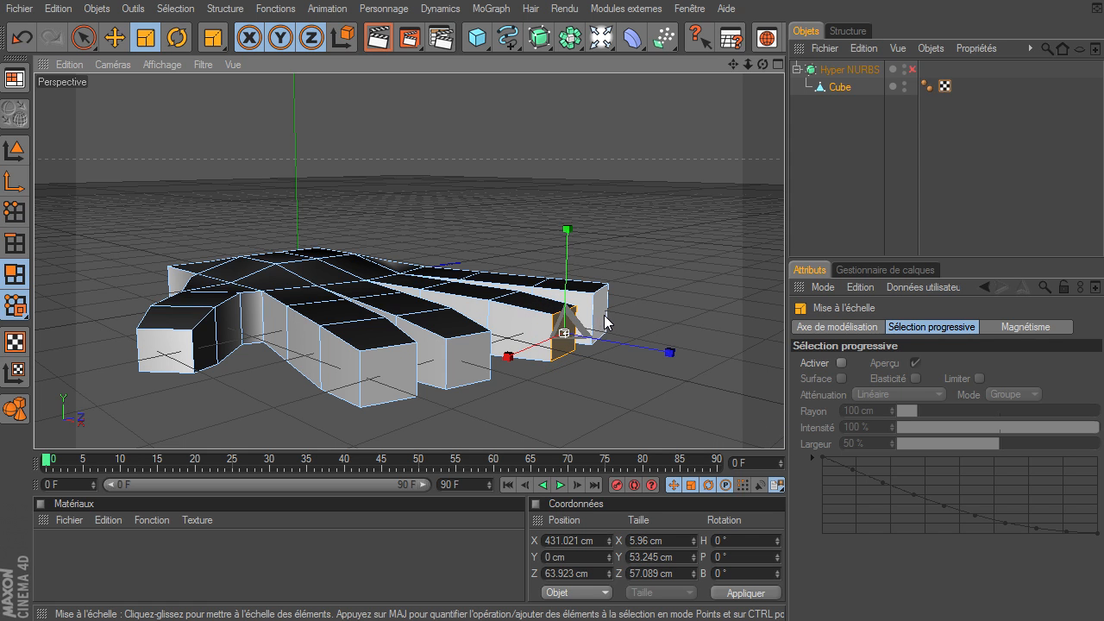
{"action": "left_click", "coordinate": [603, 321]}
{"action": "left_click_drag", "start_coordinate": [600, 317], "coordinate": [784, 433]}
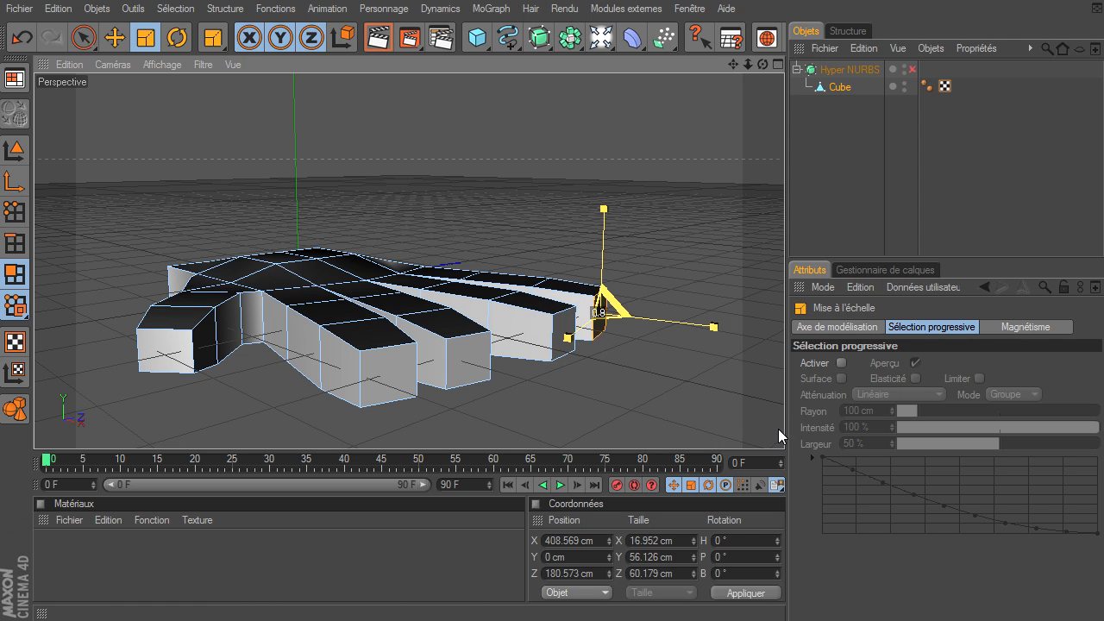
Shorten the little finger by moving its end polygon back to about X 394 cm, Z 177 cm
{"action": "left_click_drag", "start_coordinate": [762, 64], "coordinate": [784, 429]}
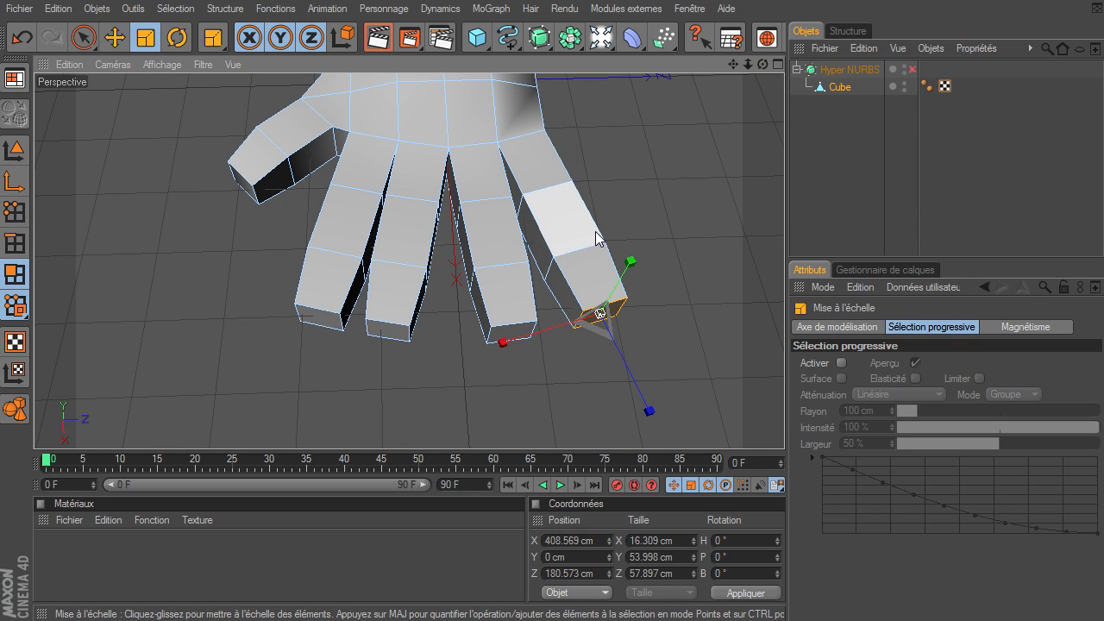
{"action": "left_click", "coordinate": [114, 37]}
{"action": "left_click_drag", "start_coordinate": [641, 374], "coordinate": [784, 428]}
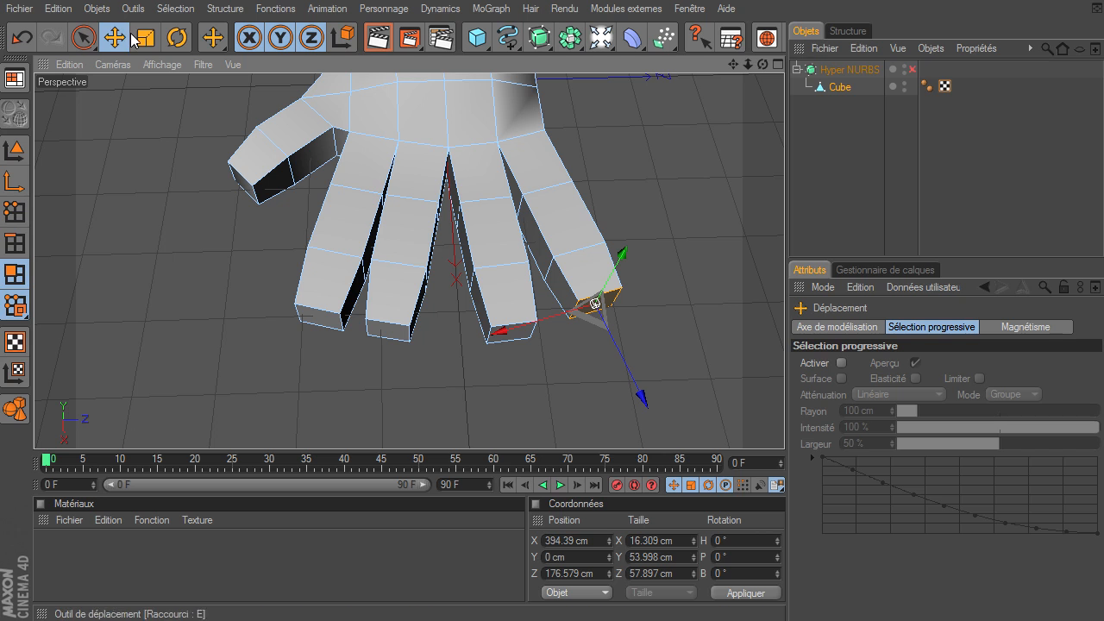
Select the little finger's outer knuckle edge loop, move it back to about X 312 cm, Z 151 cm, and clear the selection
{"action": "left_click", "coordinate": [15, 233]}
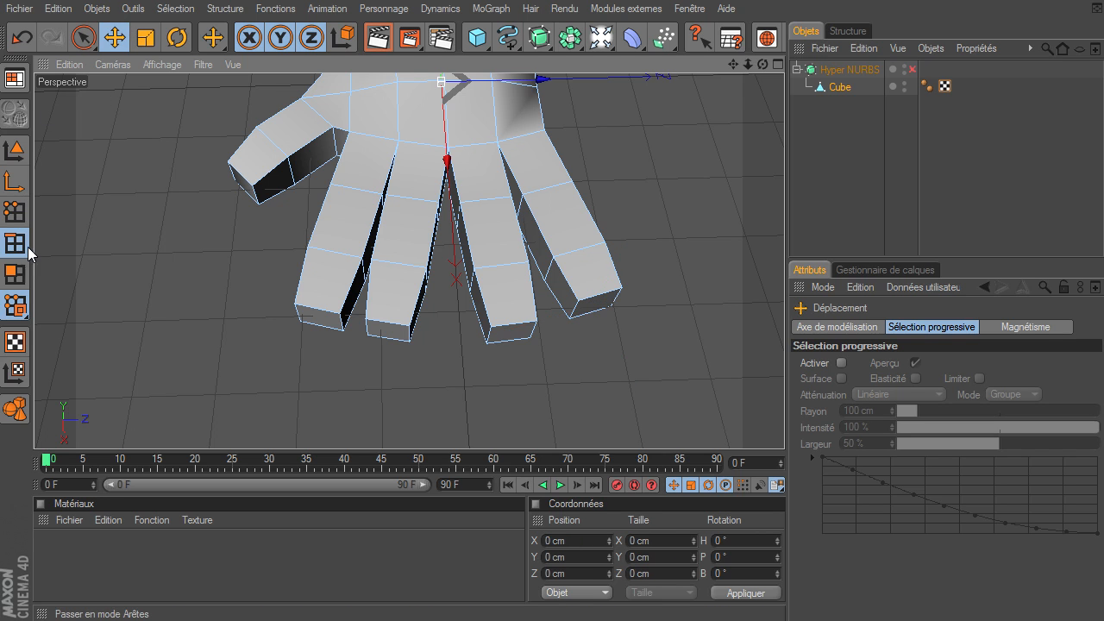
{"action": "key", "text": "u"}
{"action": "key", "text": "l"}
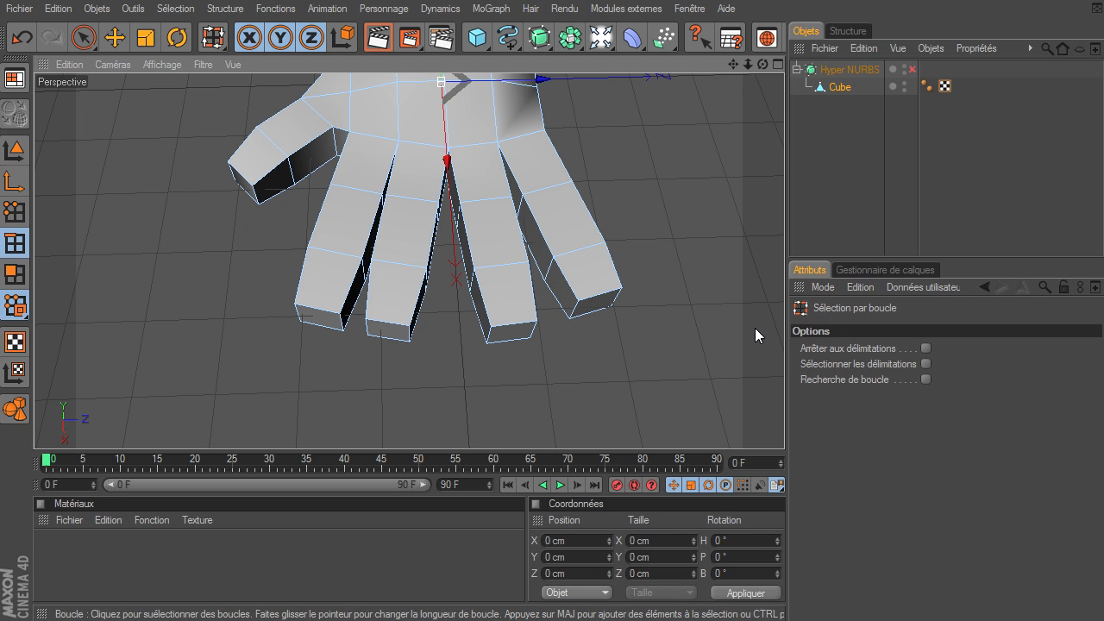
{"action": "left_click", "coordinate": [575, 245]}
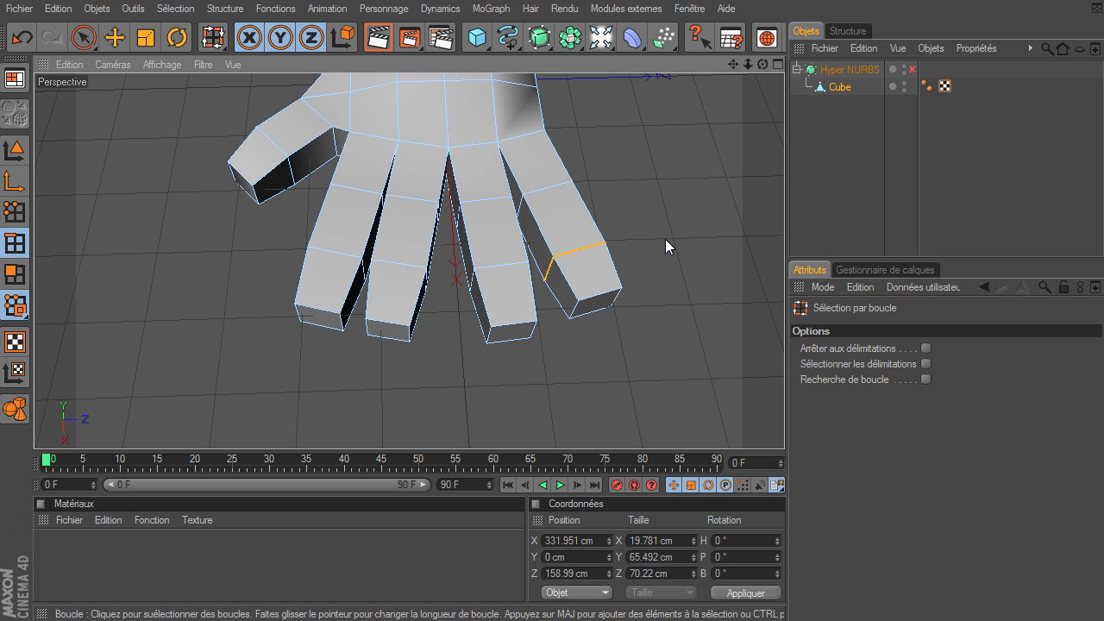
{"action": "left_click", "coordinate": [121, 38]}
{"action": "left_click_drag", "start_coordinate": [590, 353], "coordinate": [587, 338]}
{"action": "left_click_drag", "start_coordinate": [669, 247], "coordinate": [661, 247]}
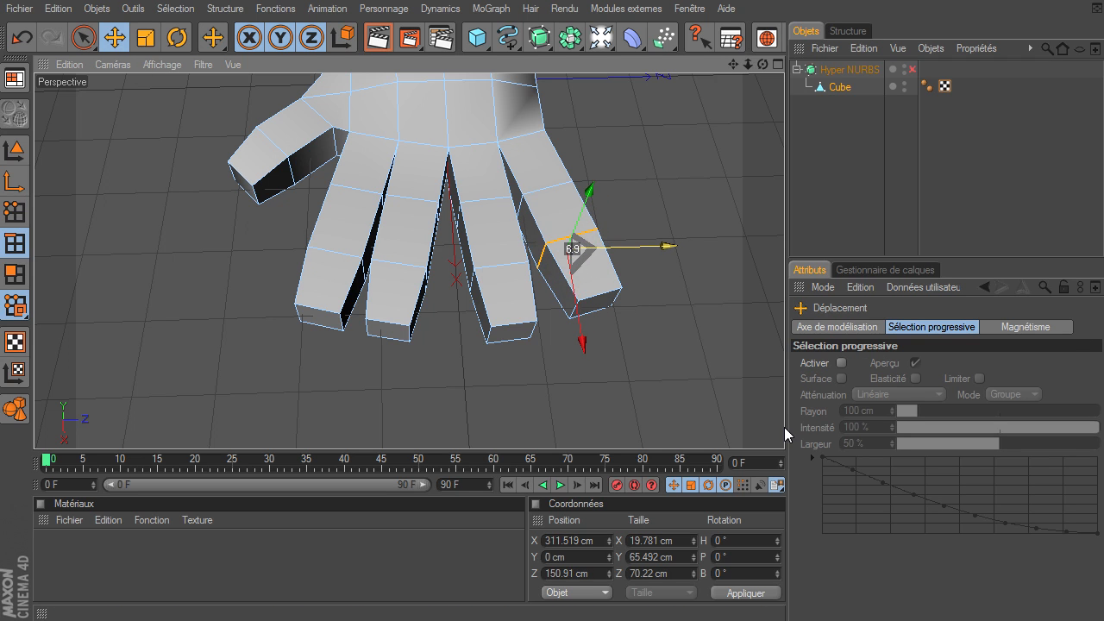
{"action": "left_click", "coordinate": [765, 131]}
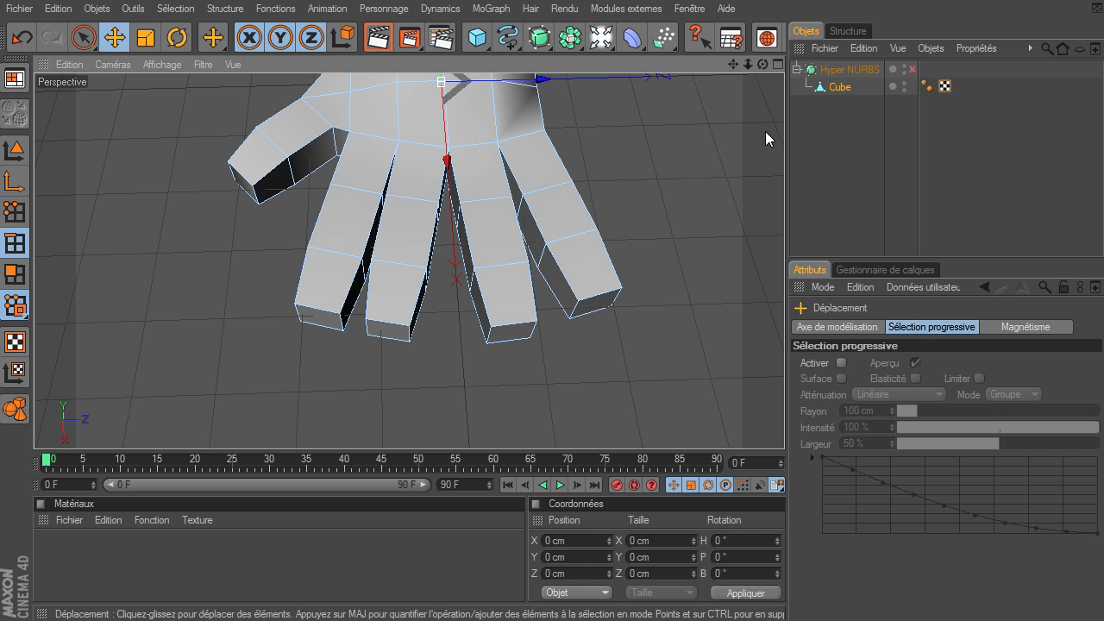
Turn Hyper NURBS smoothing back on and view the hand from a low side angle
{"action": "mouse_move", "coordinate": [762, 64]}
{"action": "left_mouse_down"}
{"action": "mouse_move", "coordinate": [805, 439]}
{"action": "mouse_move", "coordinate": [784, 434]}
{"action": "mouse_move", "coordinate": [763, 65]}
{"action": "left_mouse_up"}
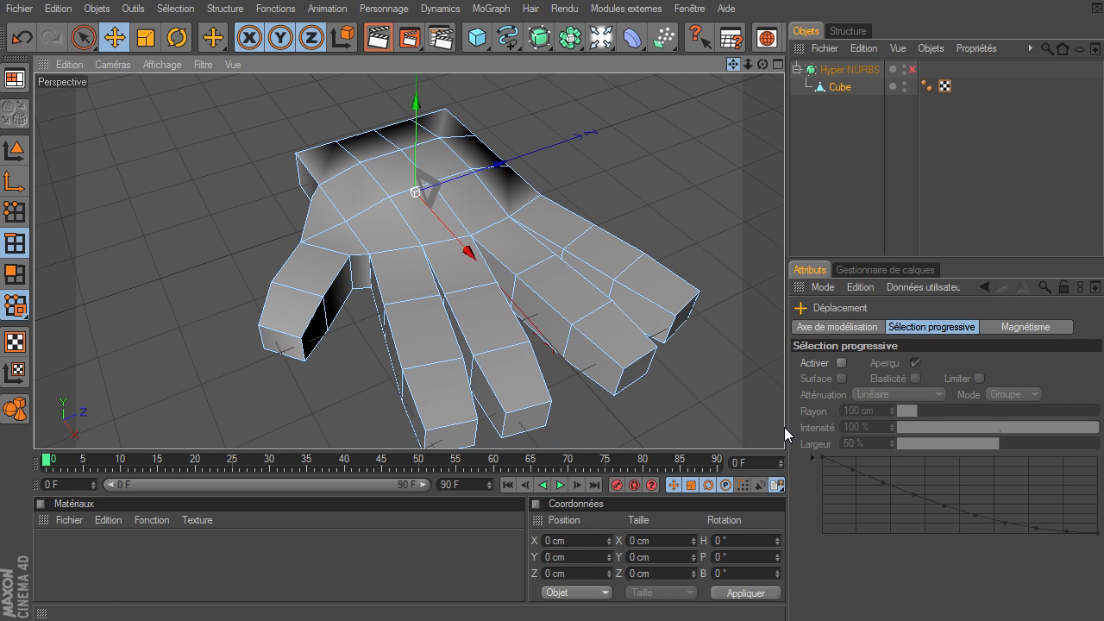
{"action": "left_click", "coordinate": [912, 69]}
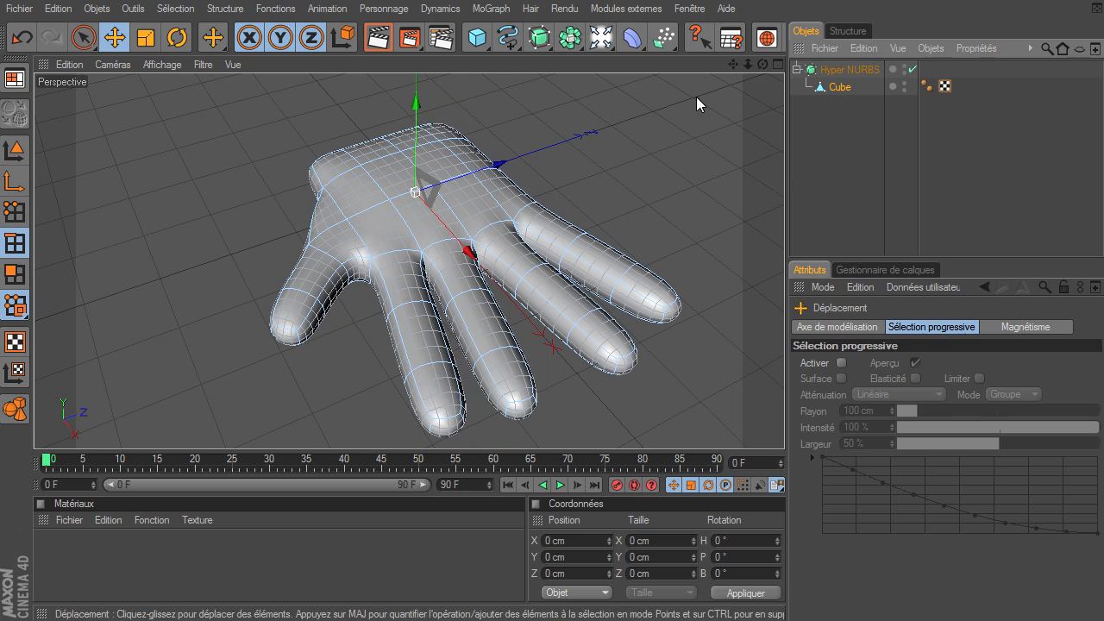
{"action": "left_click_drag", "start_coordinate": [763, 64], "coordinate": [783, 427]}
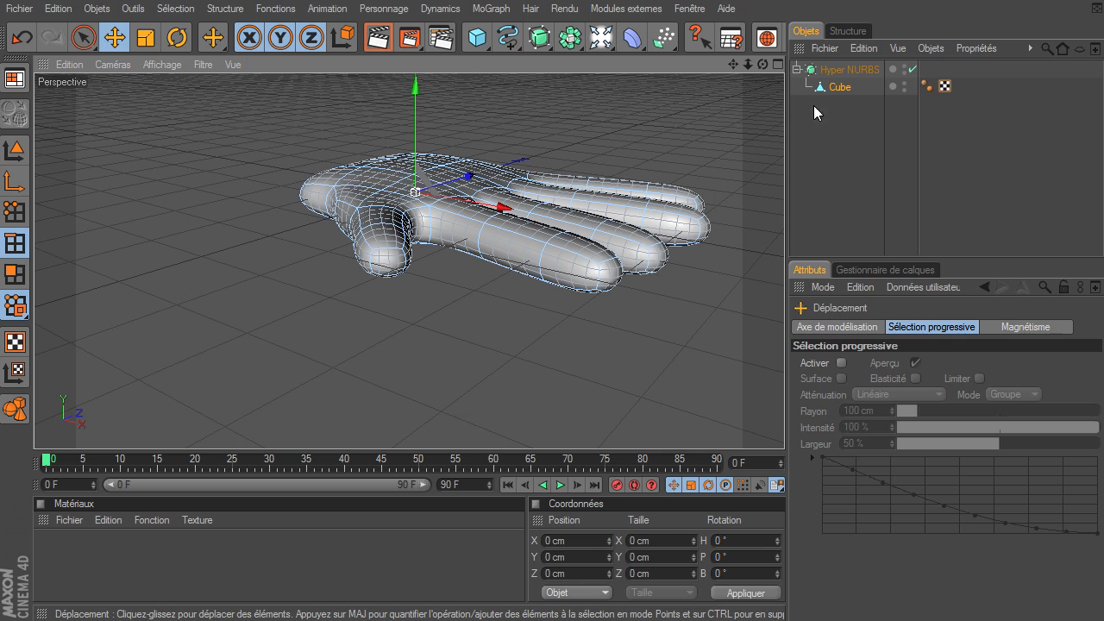
Select the index finger's inner knuckle edge loop and raise it to about Y 9 cm
{"action": "left_click", "coordinate": [853, 88]}
{"action": "key", "text": "u"}
{"action": "key", "text": "l"}
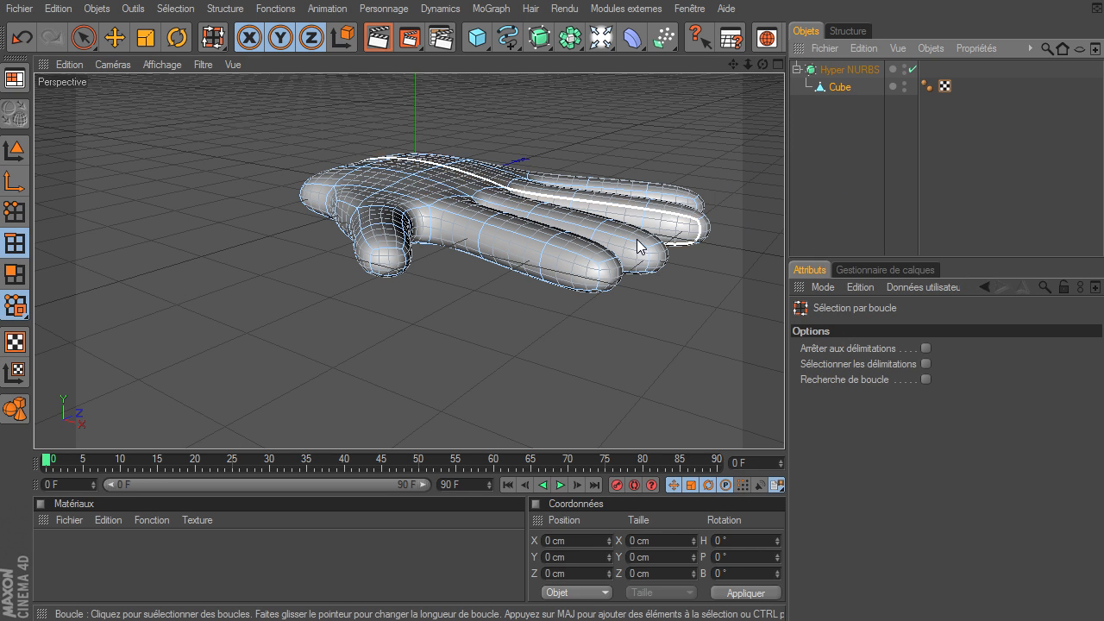
{"action": "left_click", "coordinate": [493, 229]}
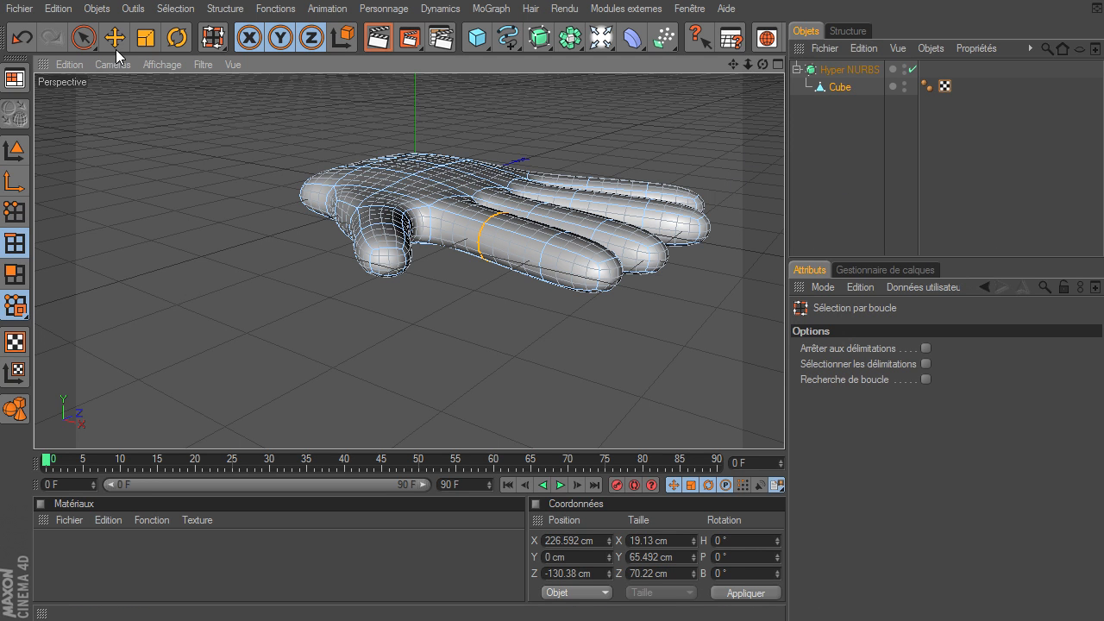
{"action": "left_click", "coordinate": [116, 40]}
{"action": "left_click_drag", "start_coordinate": [496, 154], "coordinate": [496, 142]}
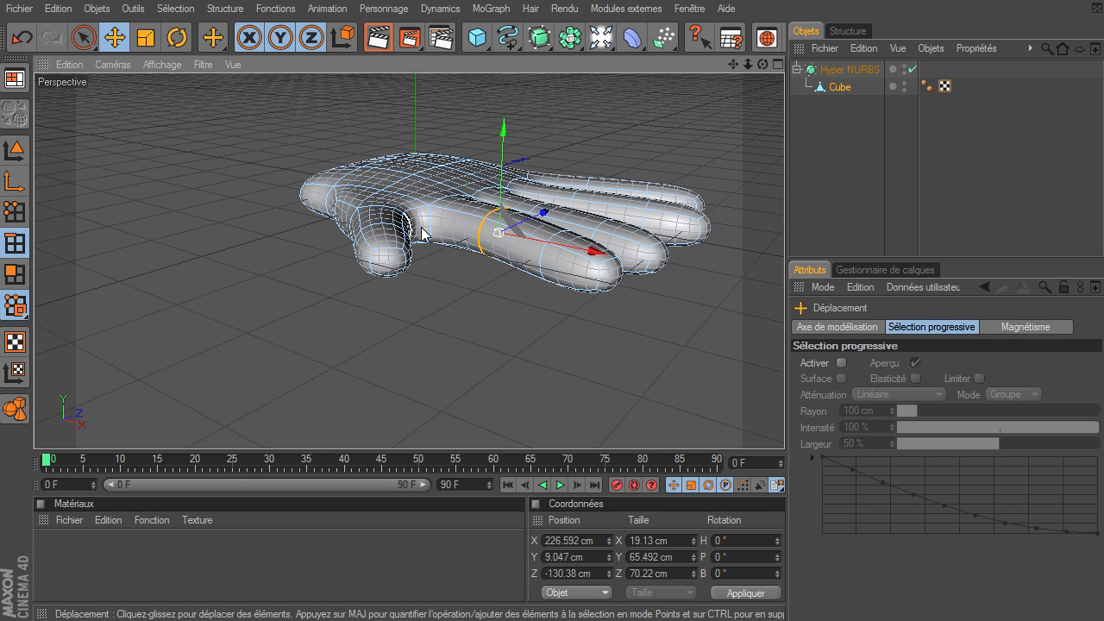
Select the index finger's outer knuckle edge loop and raise it slightly to about Y 3.7 cm
{"action": "key", "text": "u"}
{"action": "key", "text": "l"}
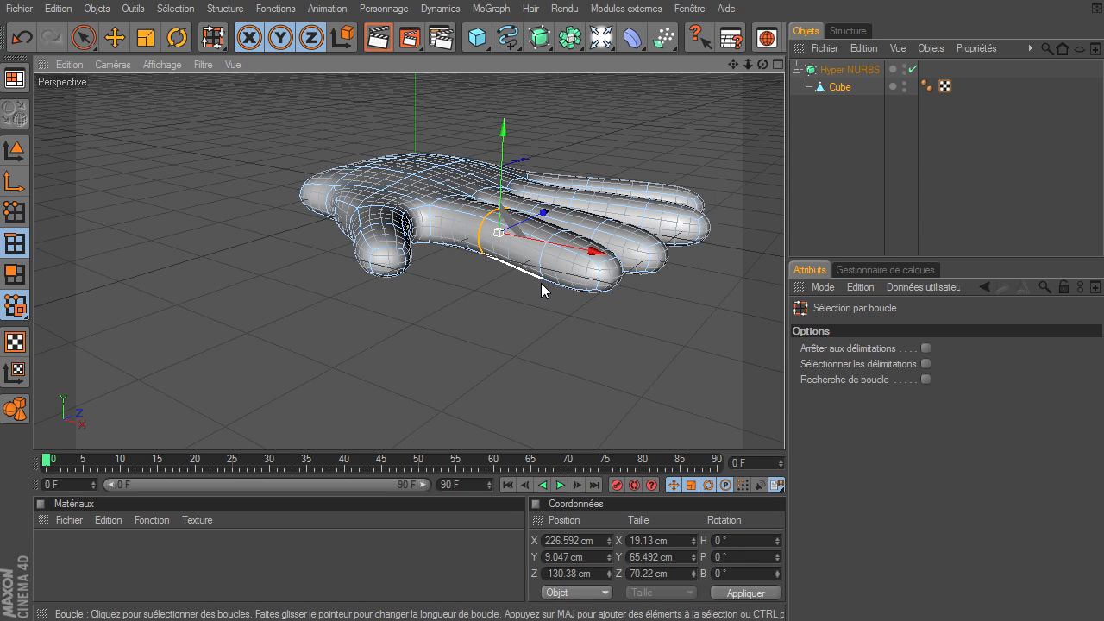
{"action": "left_click", "coordinate": [554, 239]}
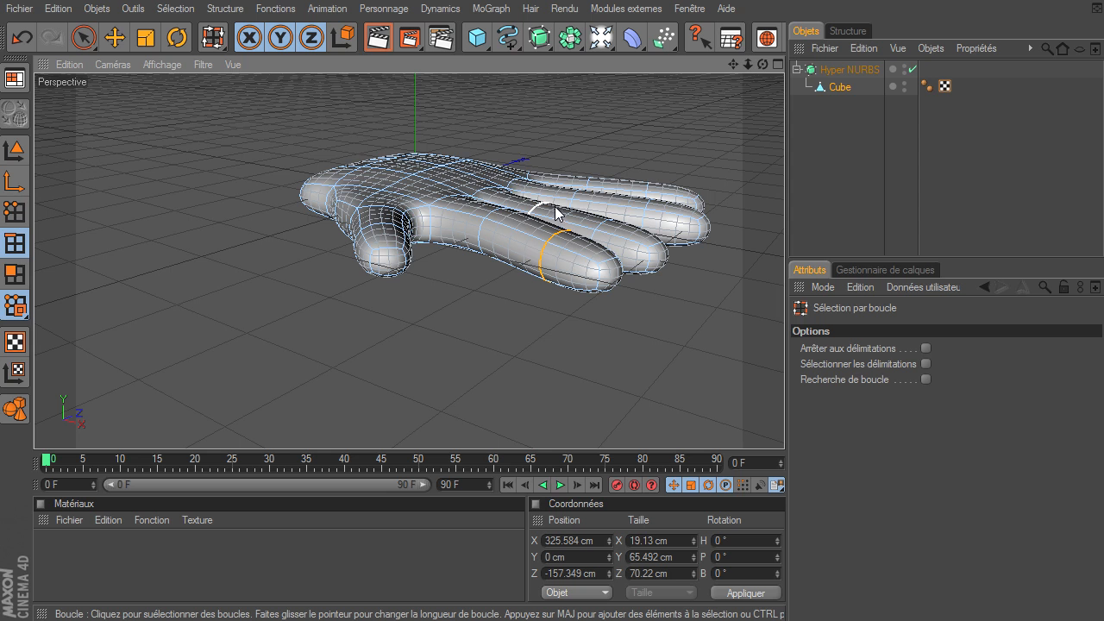
{"action": "key", "text": "e"}
{"action": "left_click_drag", "start_coordinate": [559, 204], "coordinate": [560, 200]}
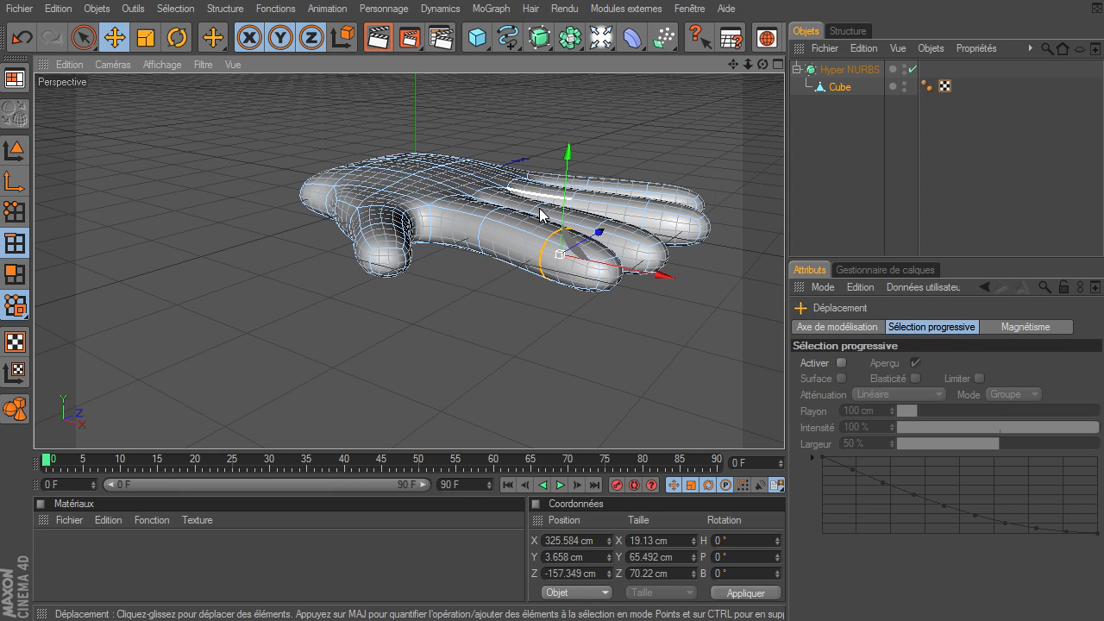
Select the middle finger's inner knuckle edge loop and raise it to about Y 13.8 cm
{"action": "key", "text": "u"}
{"action": "key", "text": "l"}
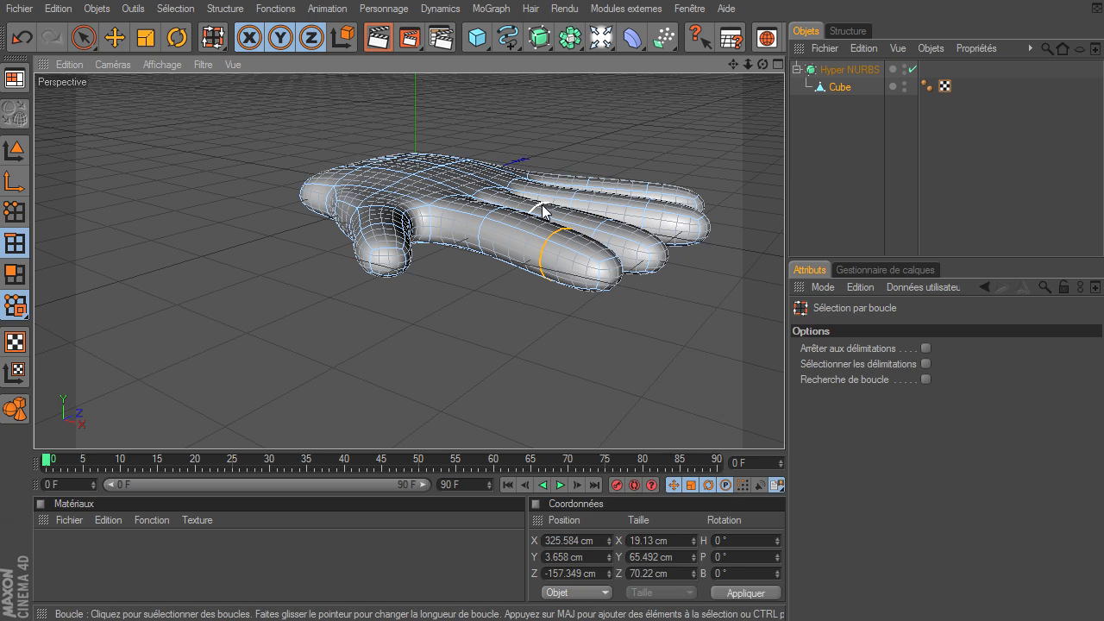
{"action": "key", "text": "t"}
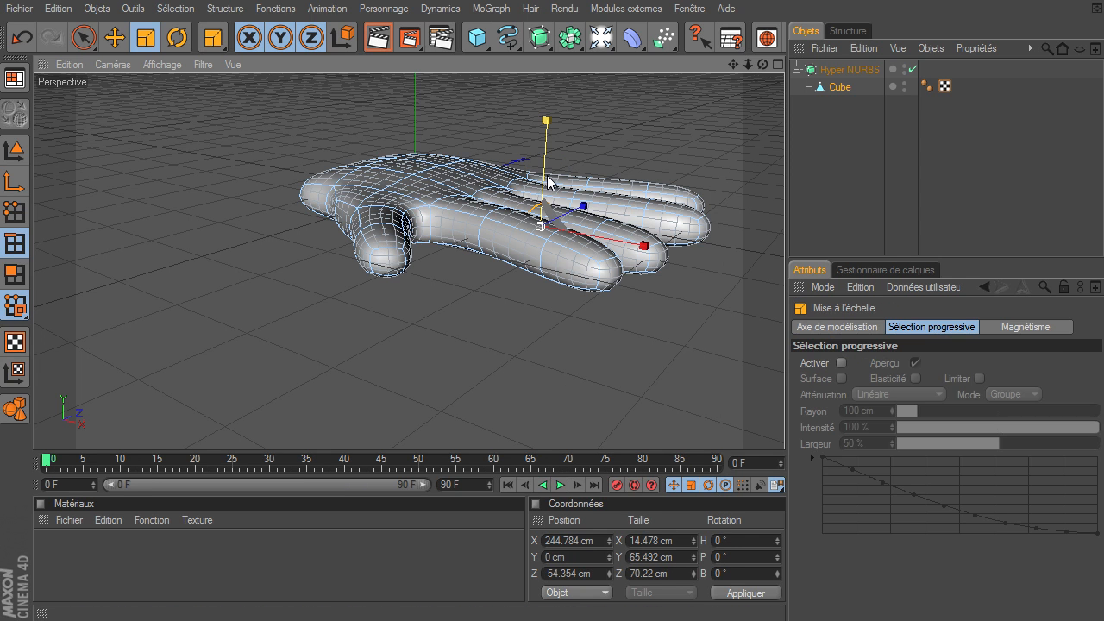
{"action": "key", "text": "e"}
{"action": "left_click_drag", "start_coordinate": [545, 164], "coordinate": [545, 152]}
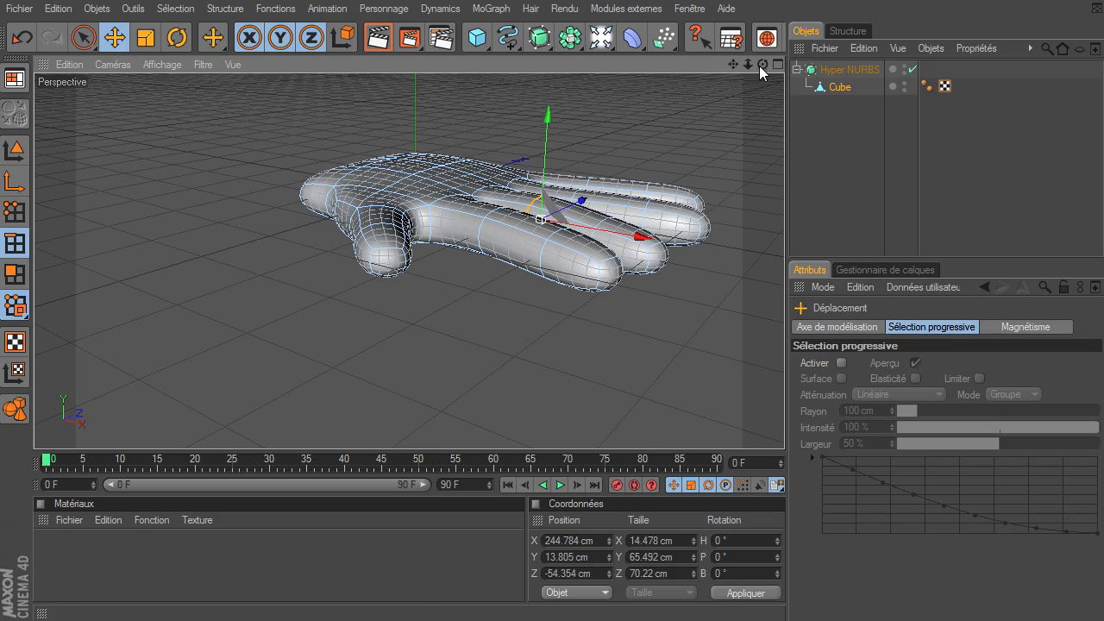
Examine the smoothed hand from above in model mode, without the subdivision wireframe
{"action": "left_click_drag", "start_coordinate": [761, 65], "coordinate": [758, 10]}
{"action": "left_click_drag", "start_coordinate": [783, 426], "coordinate": [784, 426]}
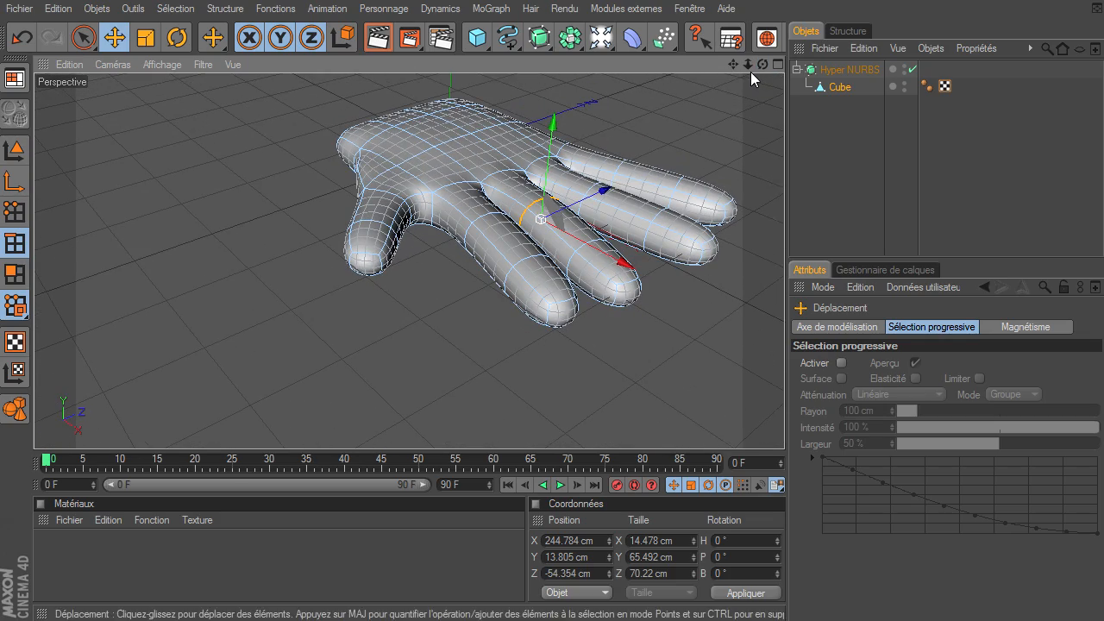
{"action": "left_click_drag", "start_coordinate": [733, 64], "coordinate": [784, 427]}
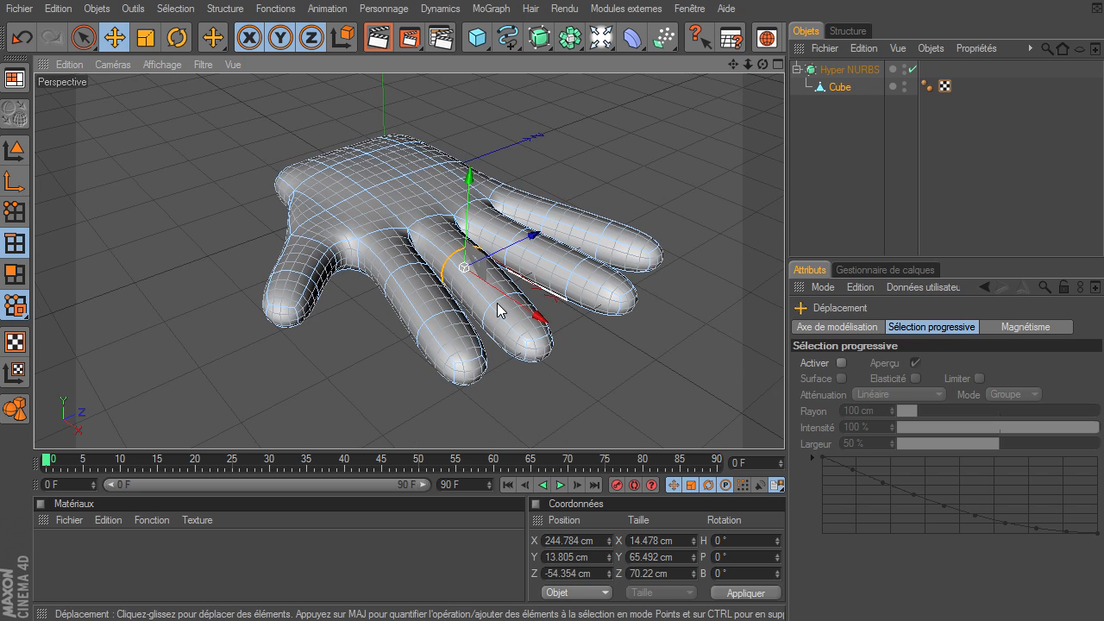
{"action": "left_click", "coordinate": [13, 150]}
{"action": "left_click", "coordinate": [83, 37]}
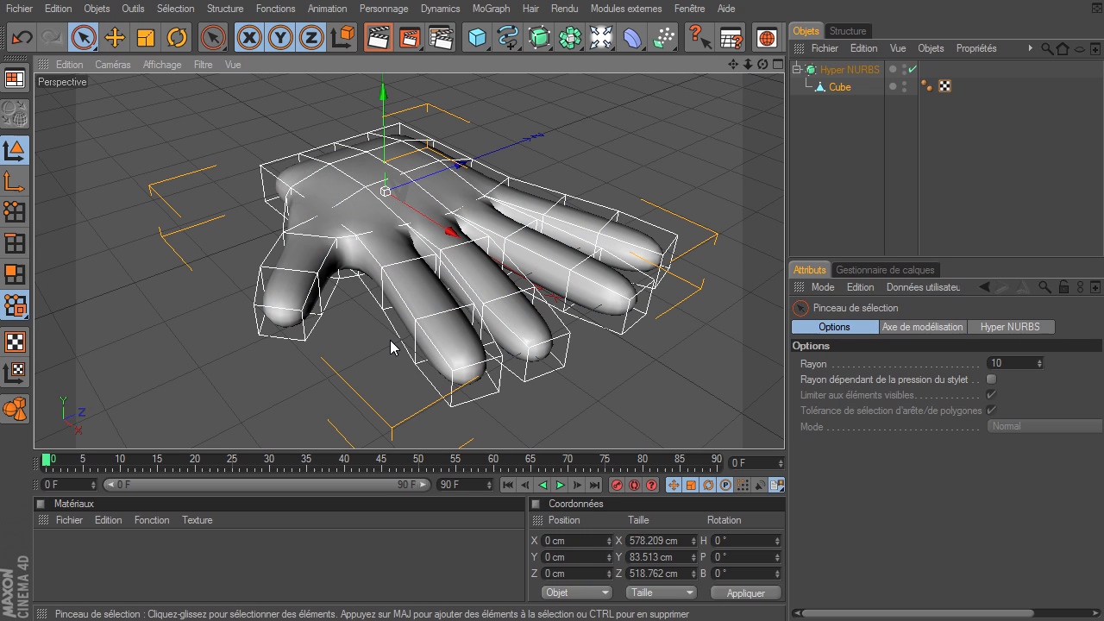
{"action": "left_click", "coordinate": [460, 355]}
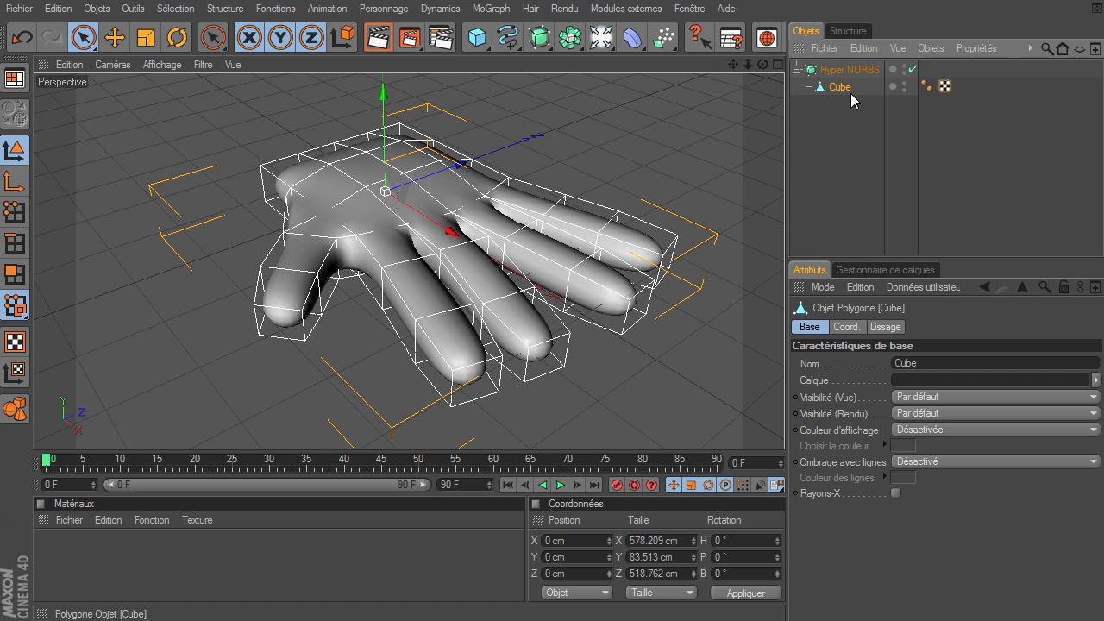
Turn off Hyper NURBS smoothing and return to polygon mode with no fingertip polygons selected
{"action": "left_click", "coordinate": [912, 69]}
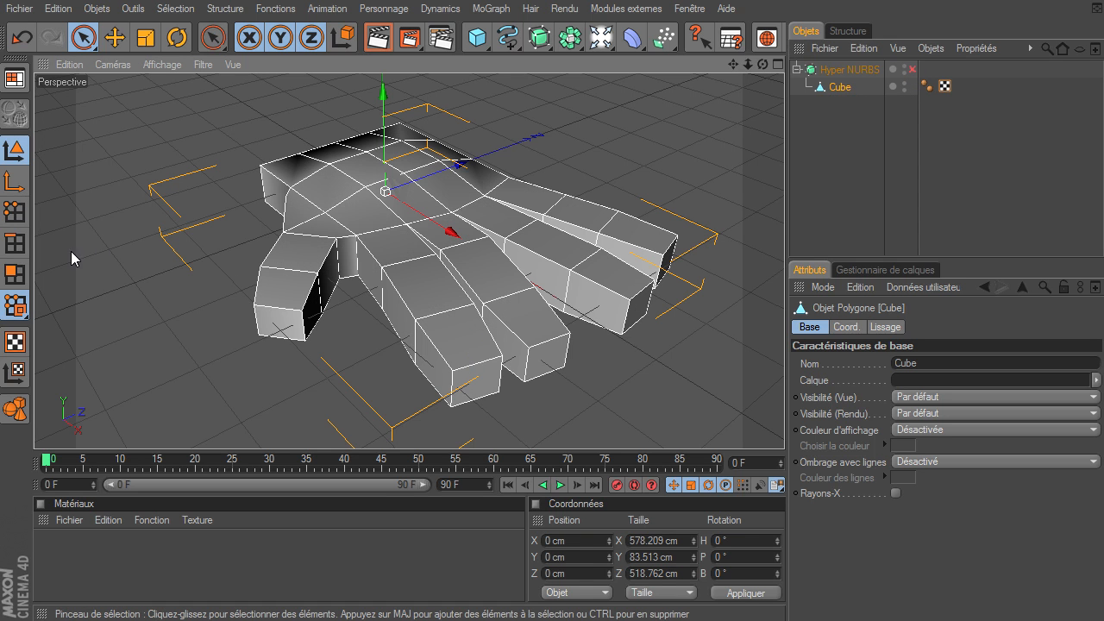
{"action": "left_click", "coordinate": [16, 276]}
{"action": "left_click", "coordinate": [476, 351]}
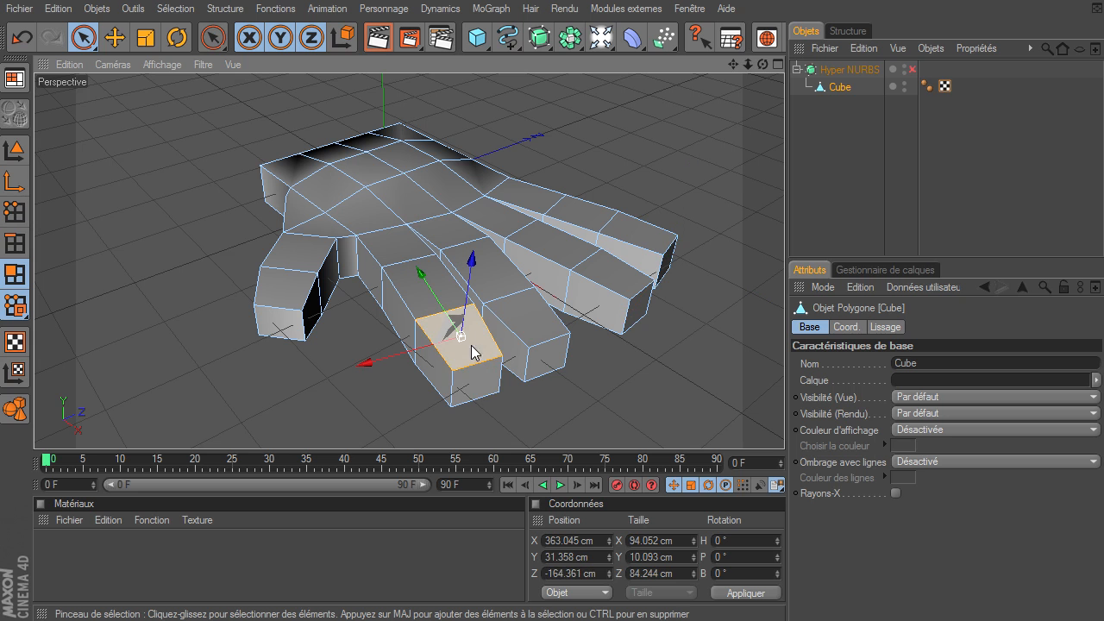
{"action": "left_click", "coordinate": [618, 274]}
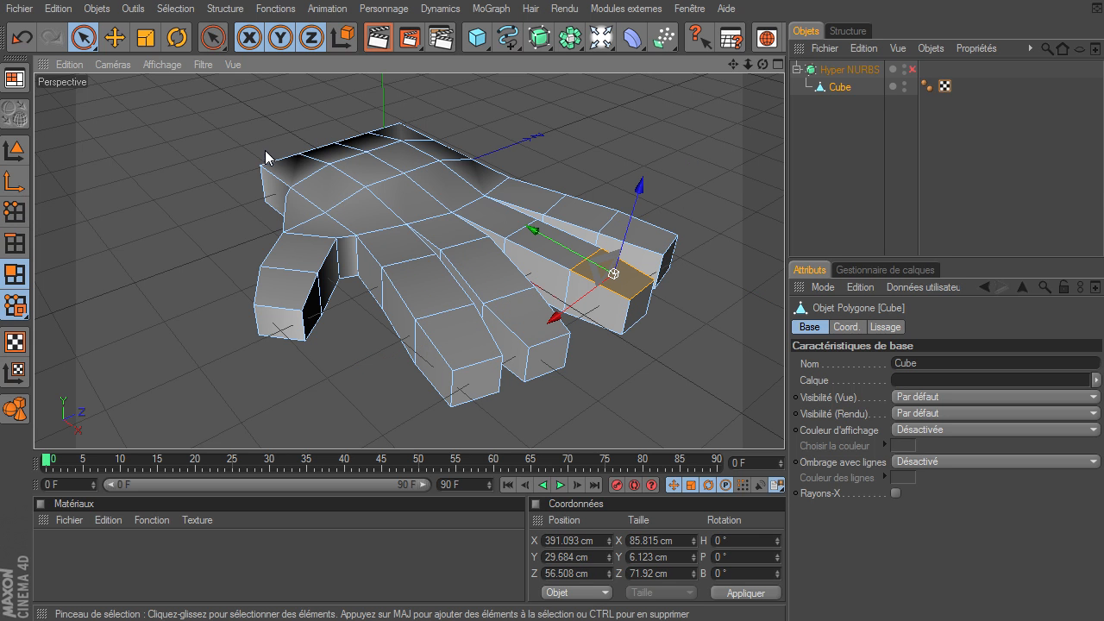
{"action": "left_click_drag", "start_coordinate": [763, 66], "coordinate": [784, 427]}
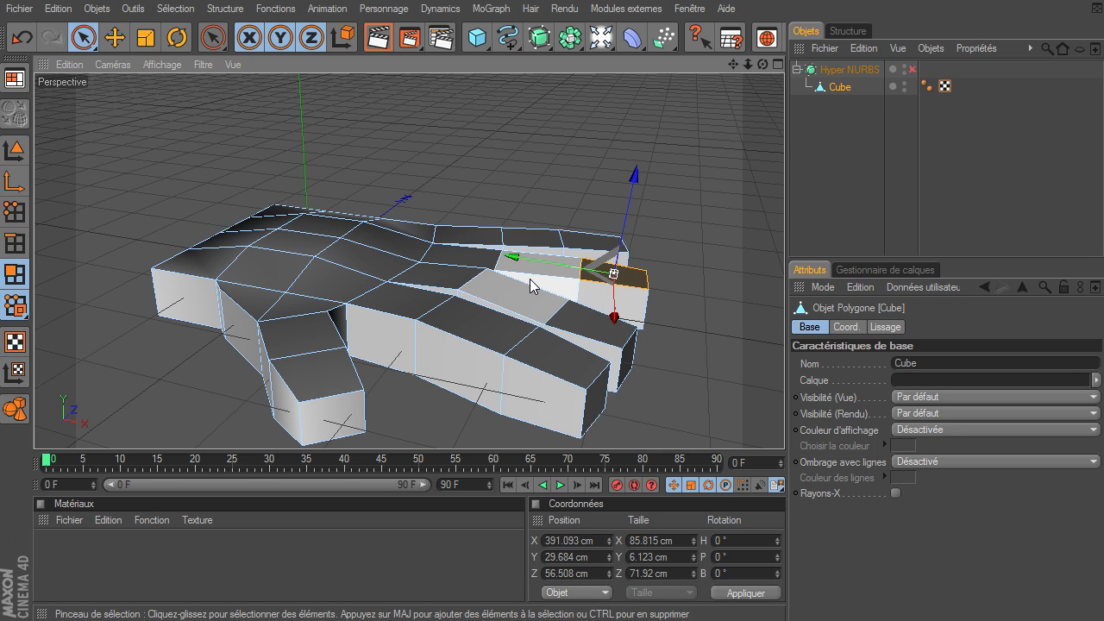
{"action": "left_click", "coordinate": [93, 43]}
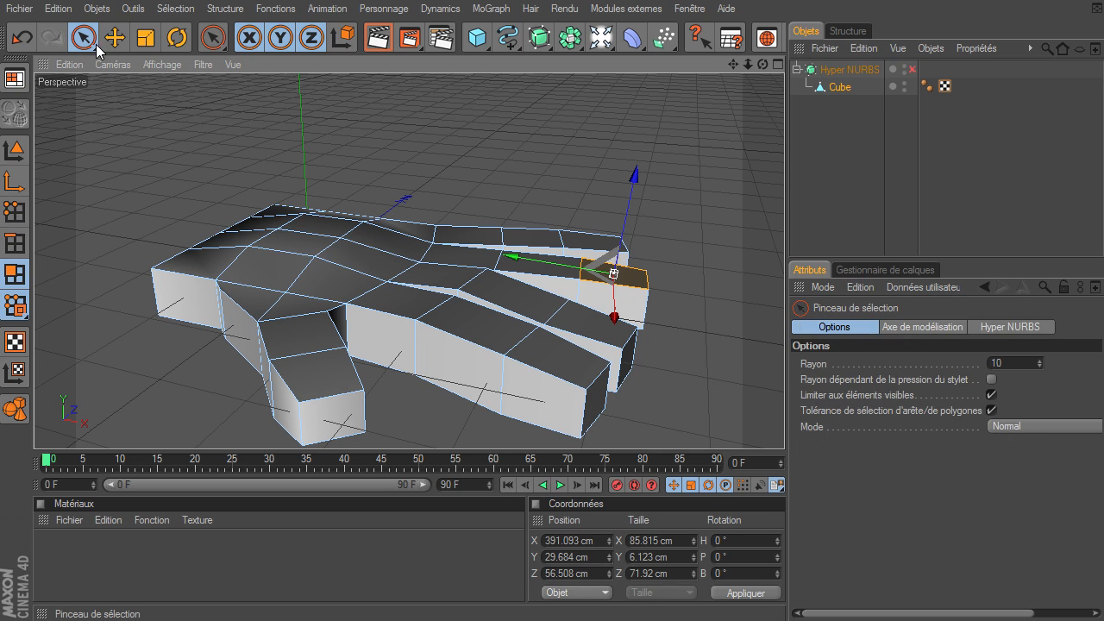
{"action": "left_click", "coordinate": [712, 179]}
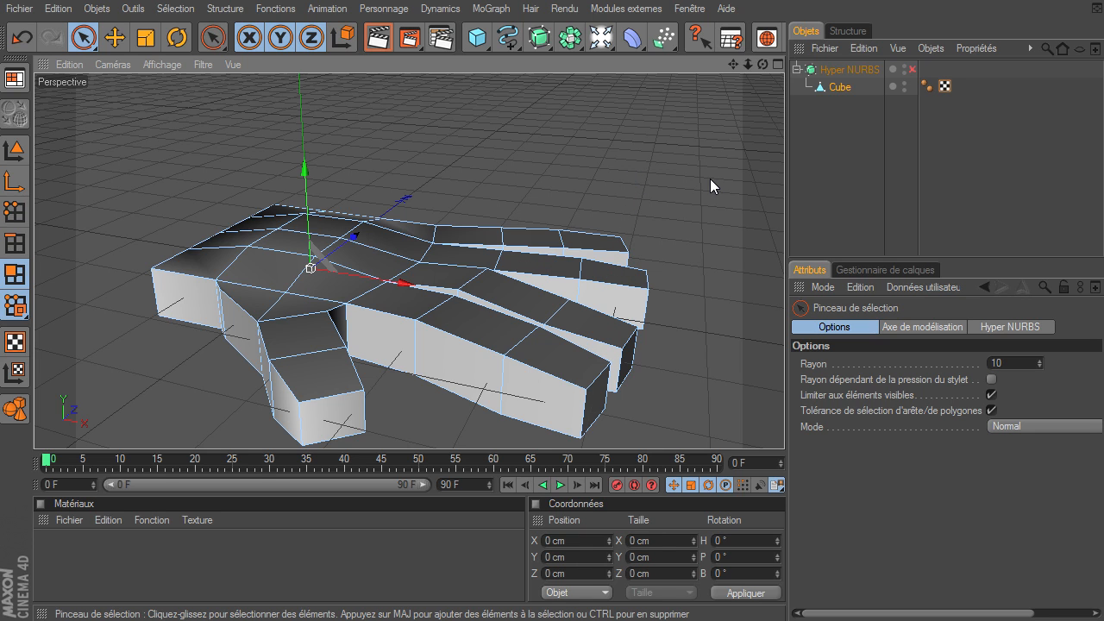